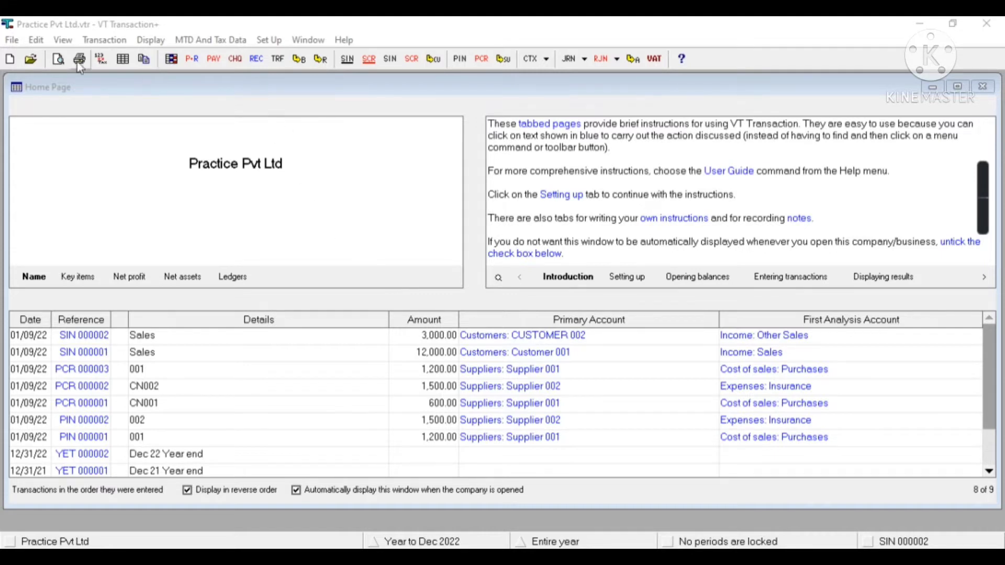
left_click(102, 40)
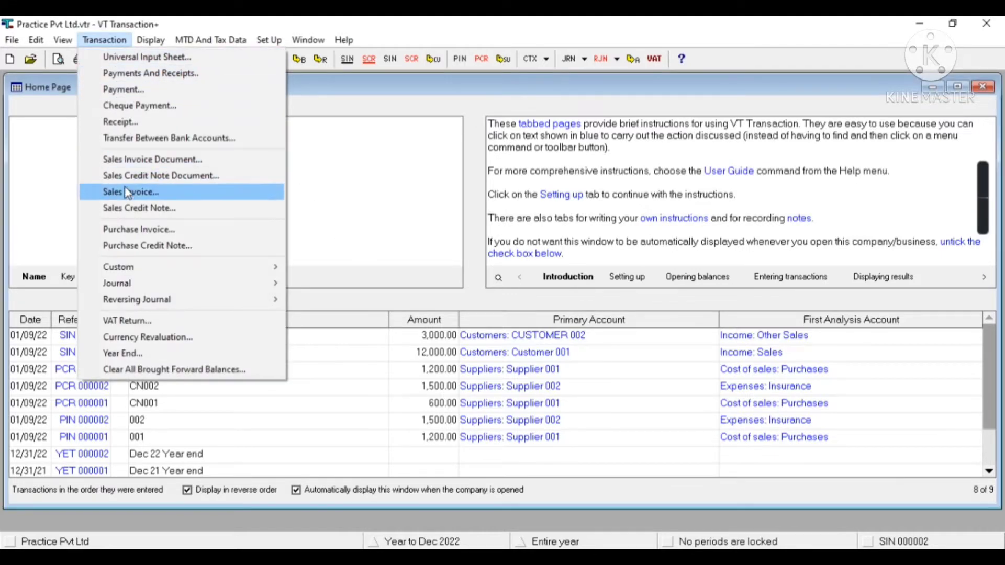
left_click(222, 219)
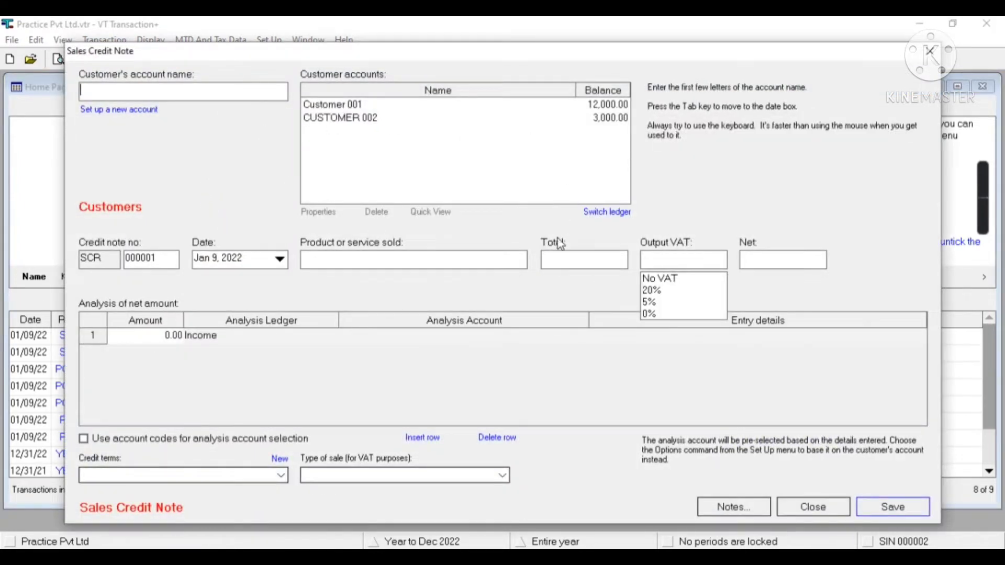
left_click(842, 511)
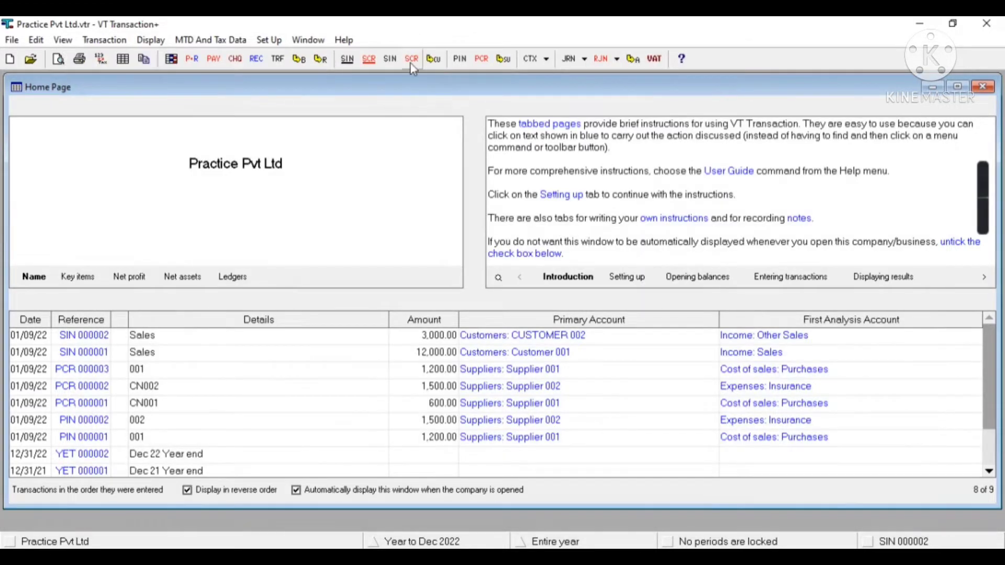
Step: Start a sales credit note for CUSTOMER 002 and enter "Sales Return" as the product or service sold
left_click(411, 60)
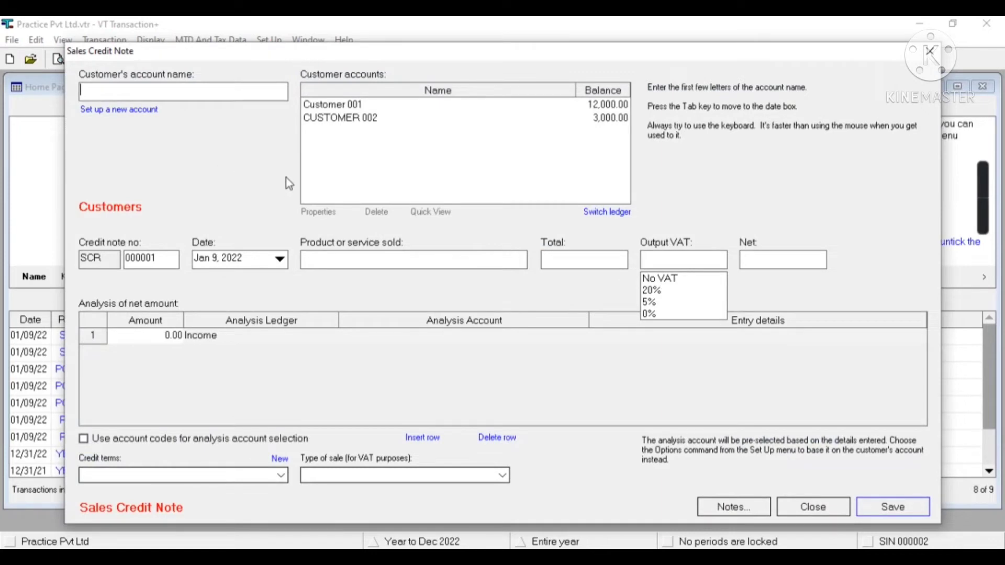
left_click(351, 120)
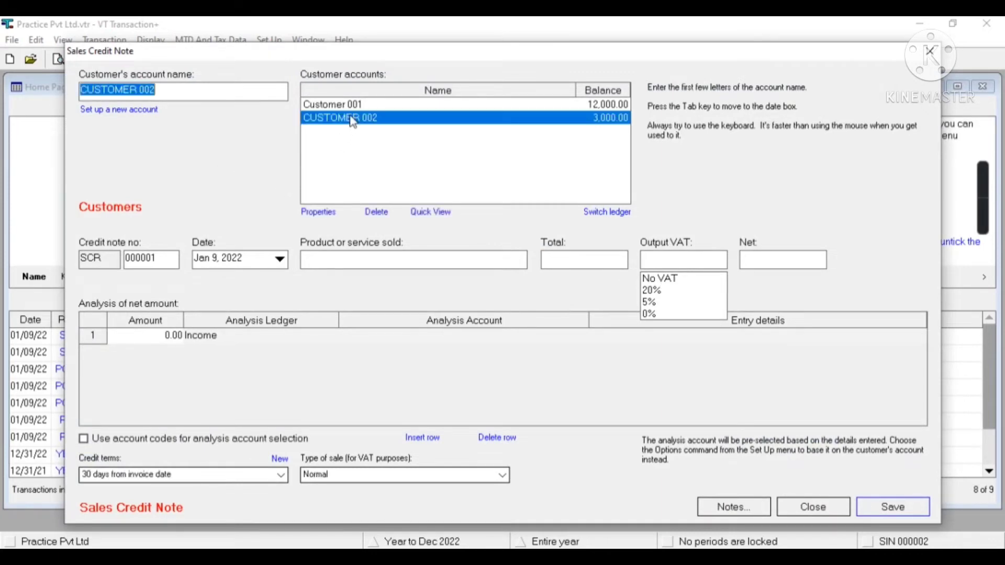
left_click(341, 257)
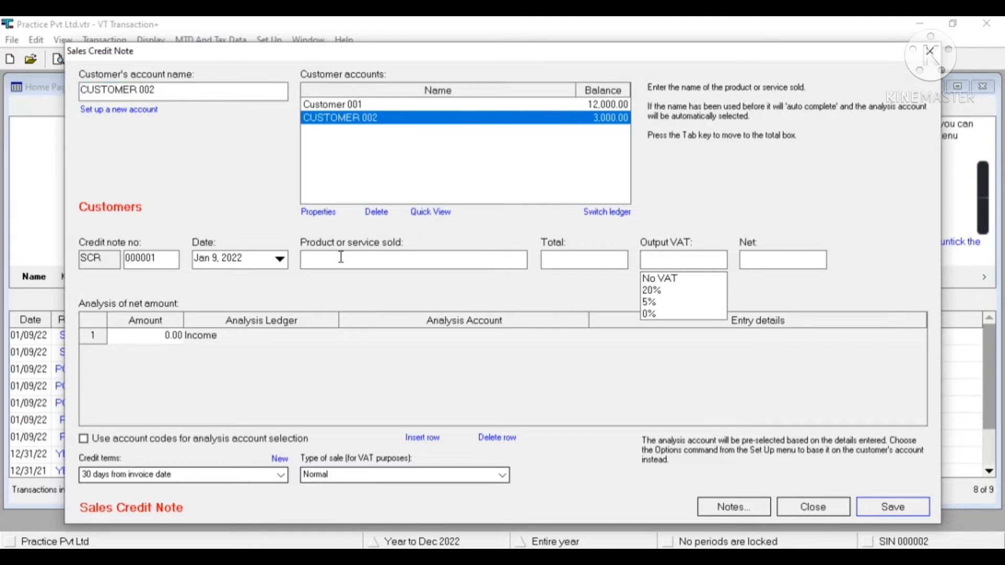
type("Sales RETURN")
key("Tab")
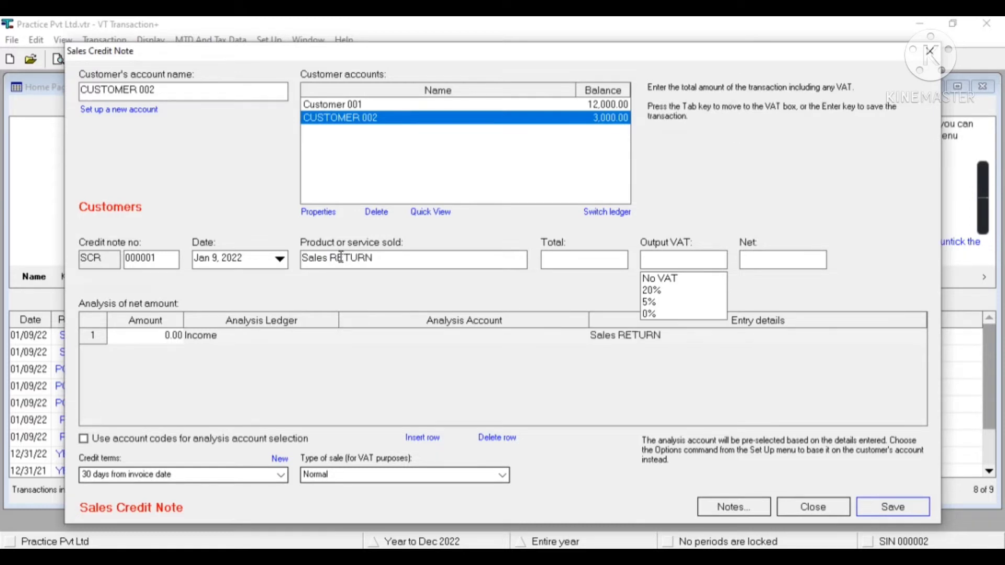
key("shift+Tab")
key("BackSpace")
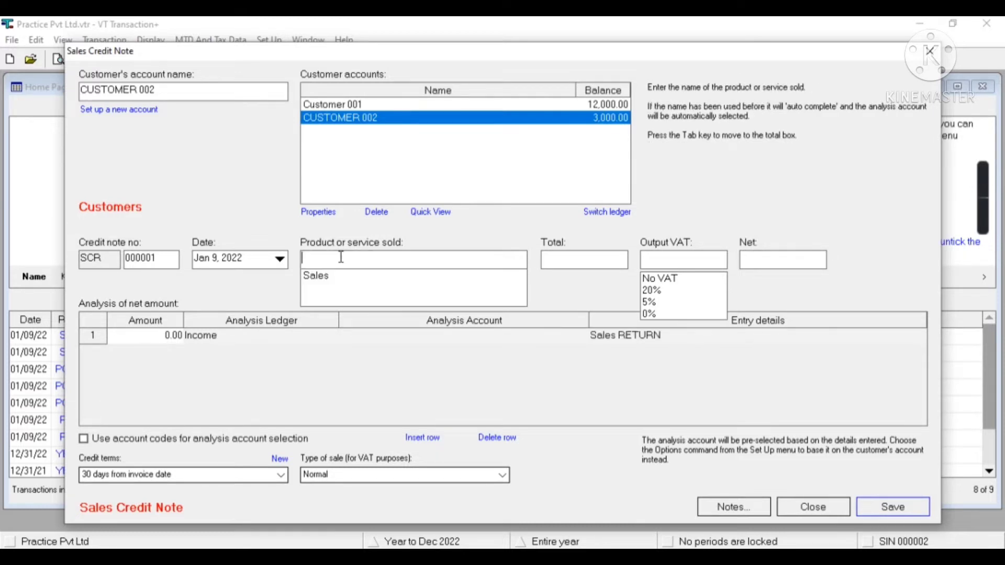
type("Sa")
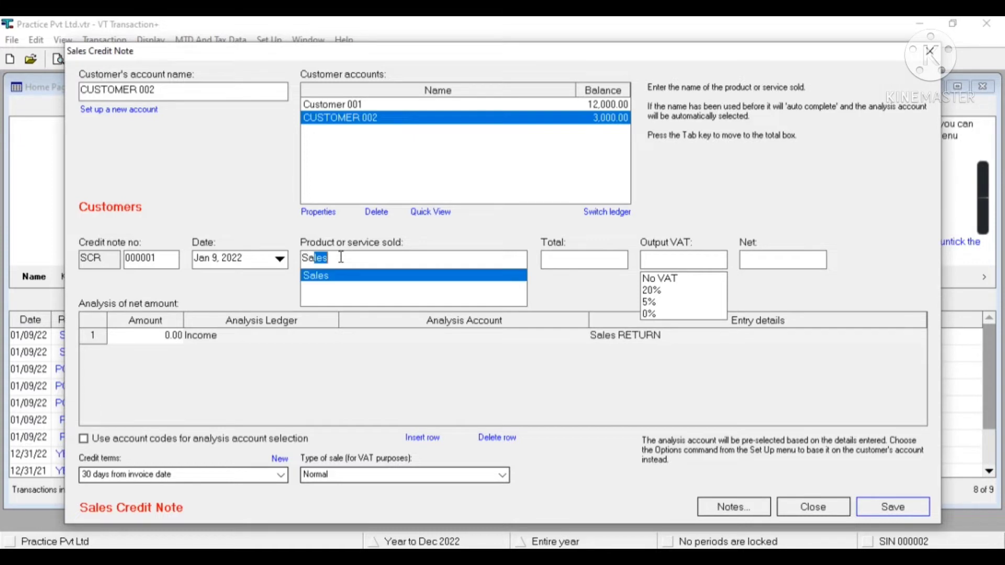
type("les ")
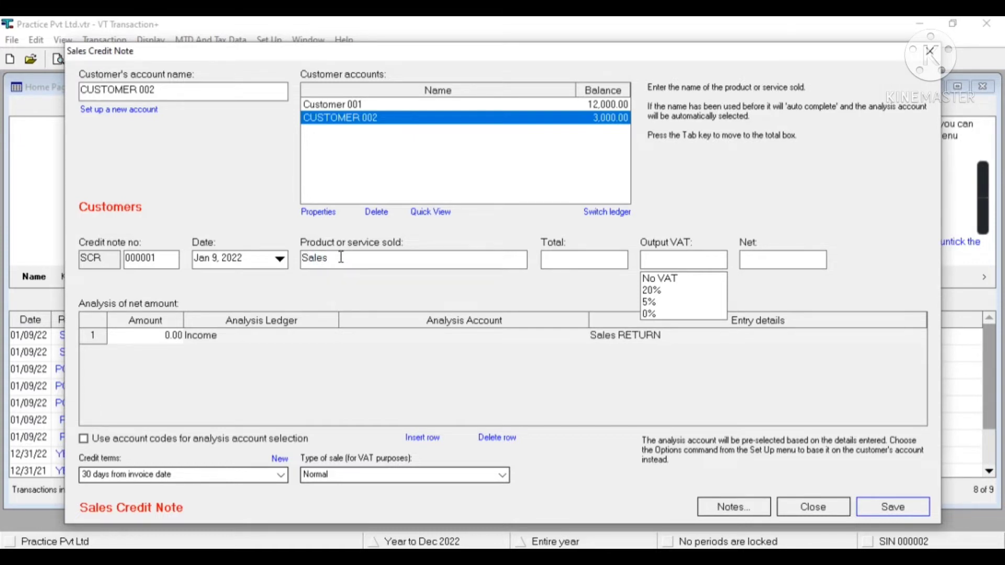
type("Return")
key("Tab")
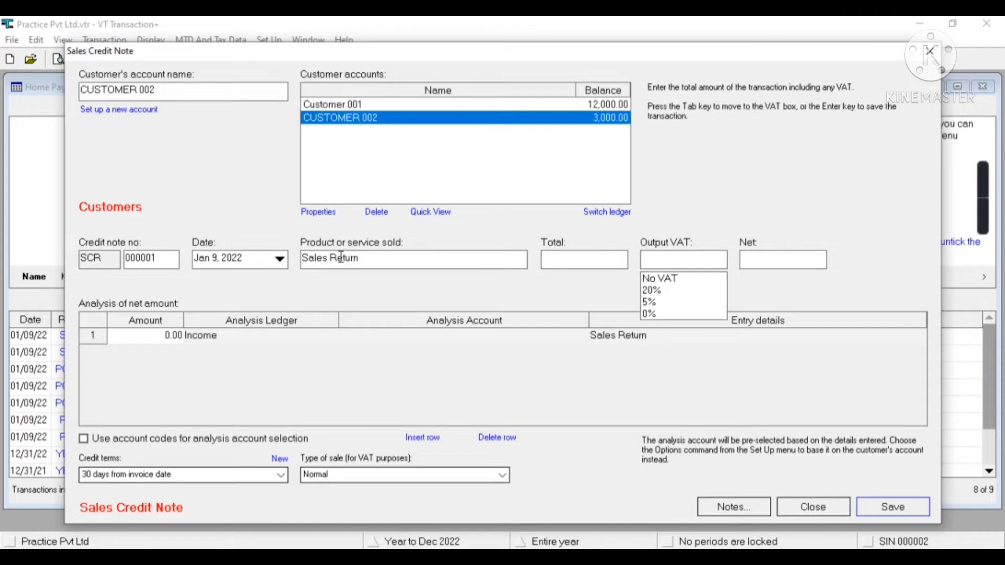
Step: Set the credit note's total to 3000 and apply 20% output VAT
type("3000")
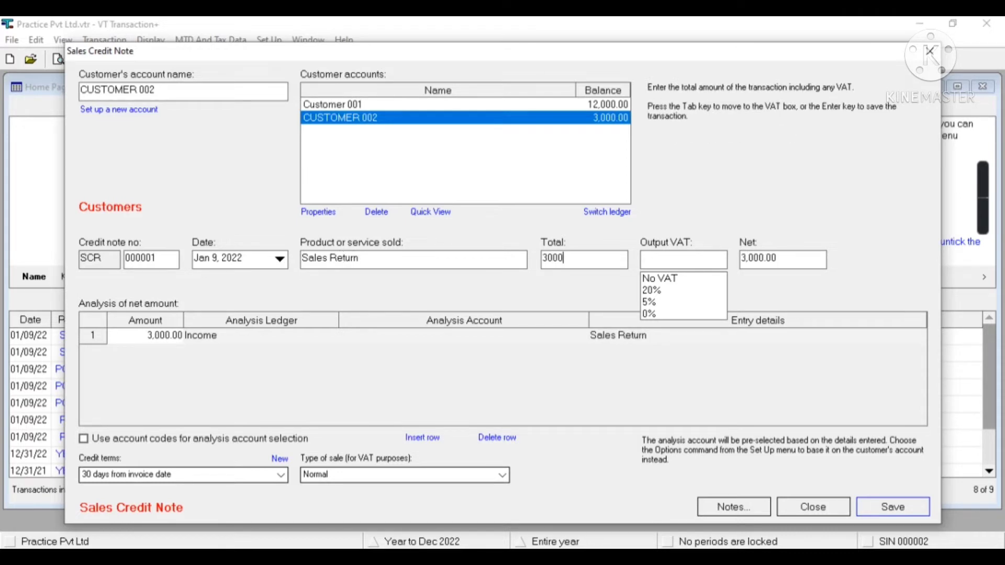
key("Tab")
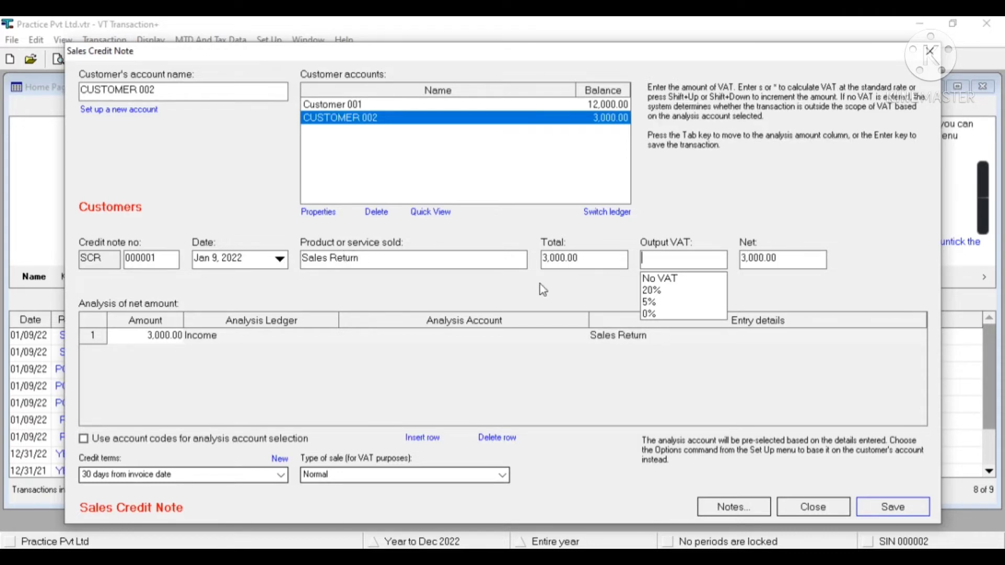
left_click(654, 291)
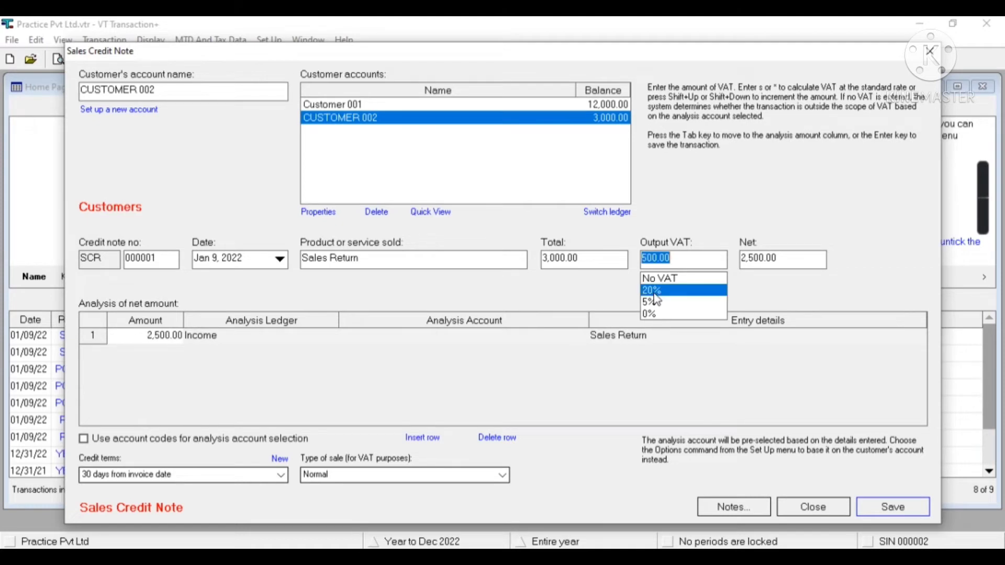
Step: Analyse the net amount to the Other Sales income account, and save the credit note before closing the form
left_click(207, 337)
key("Tab")
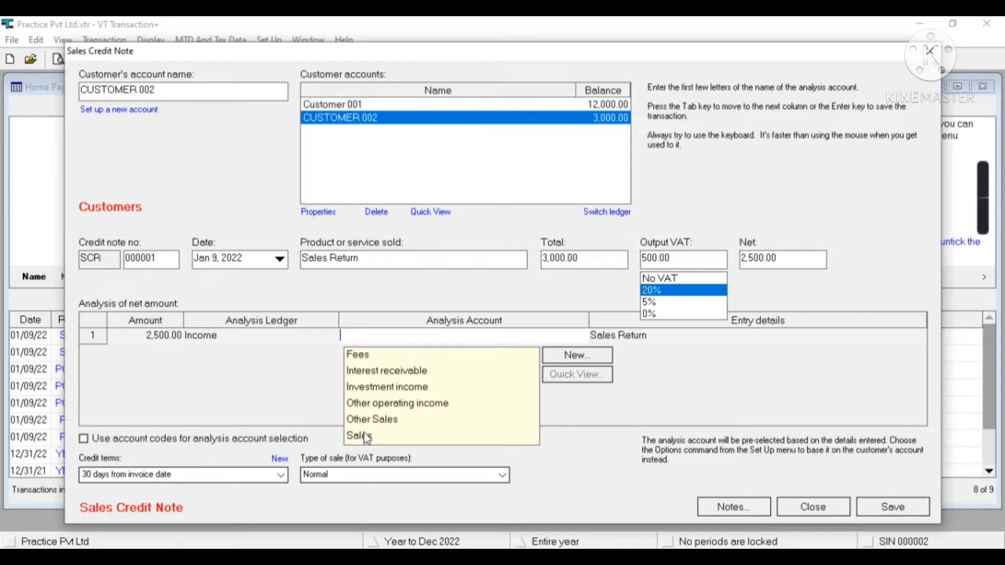
left_click(390, 419)
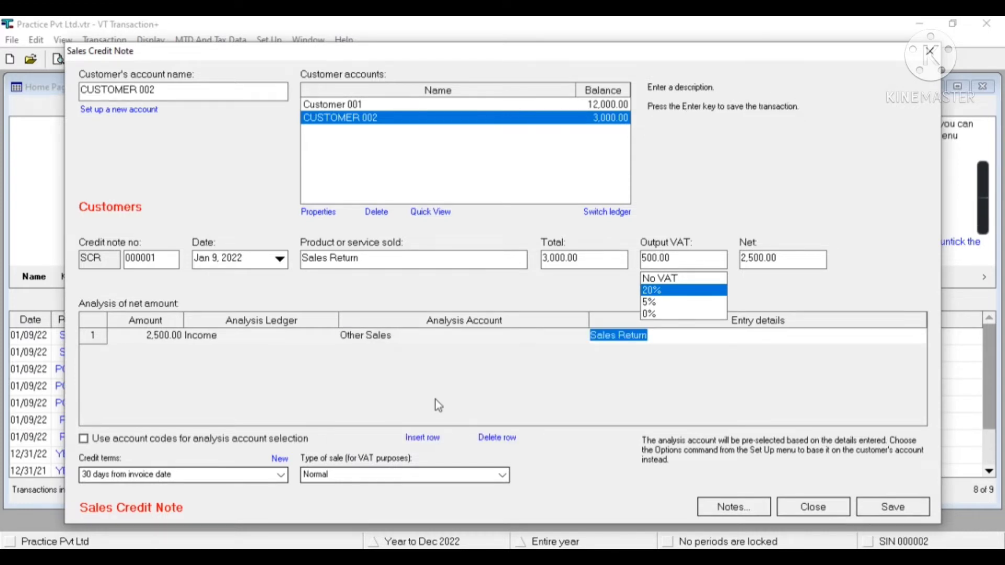
left_click(871, 504)
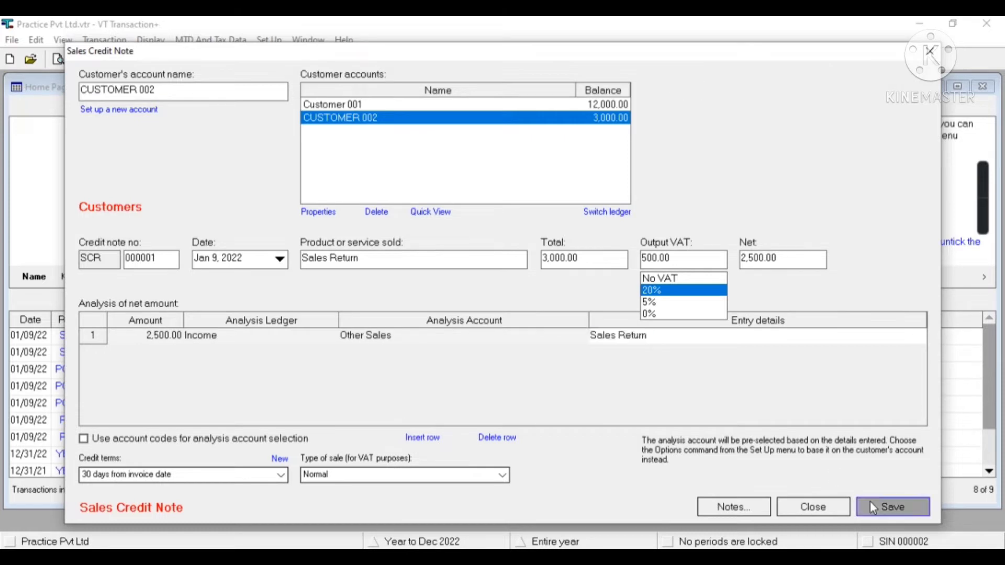
left_click(824, 510)
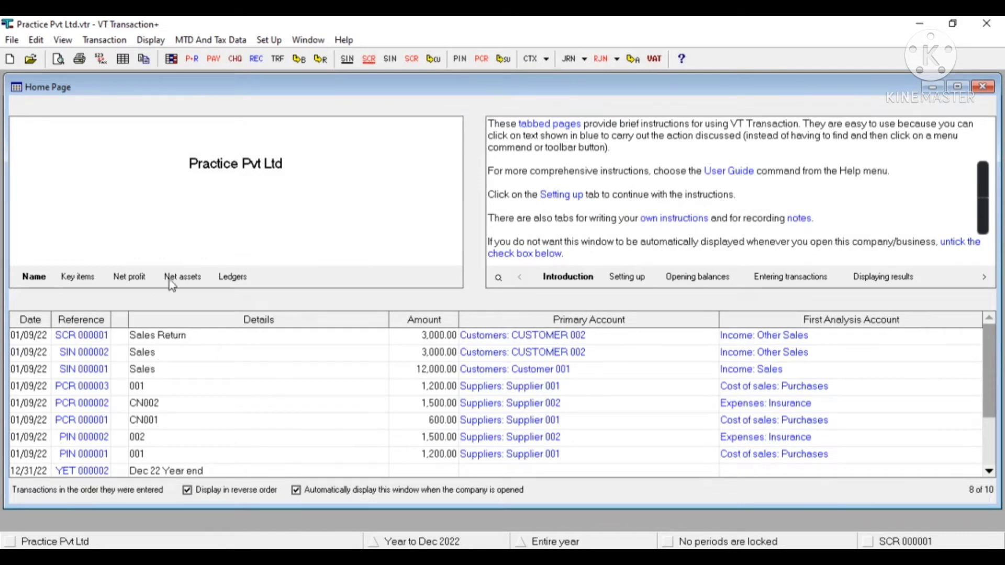
Step: Display the CUSTOMER 002 account from the customers ledger
left_click(437, 62)
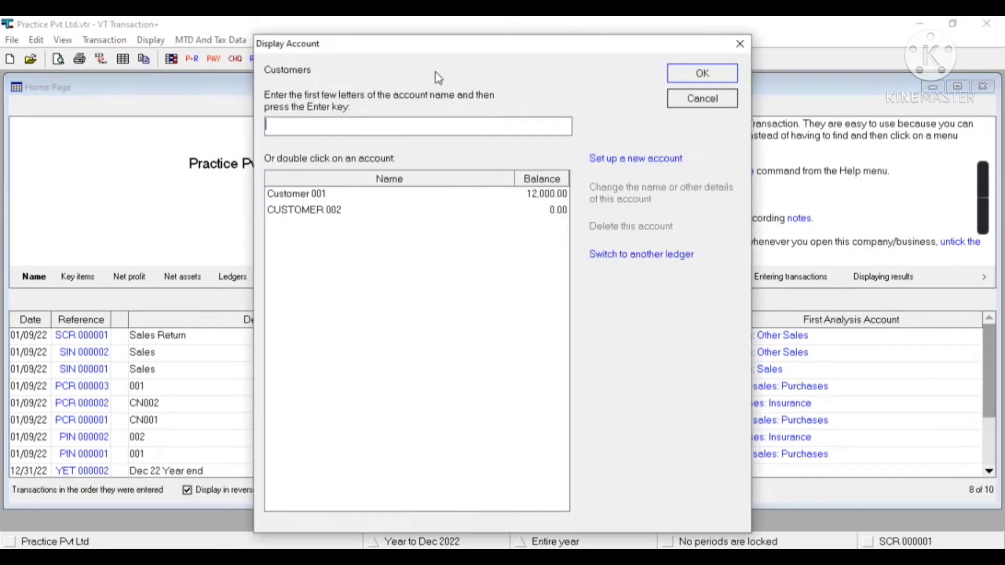
left_click(308, 214)
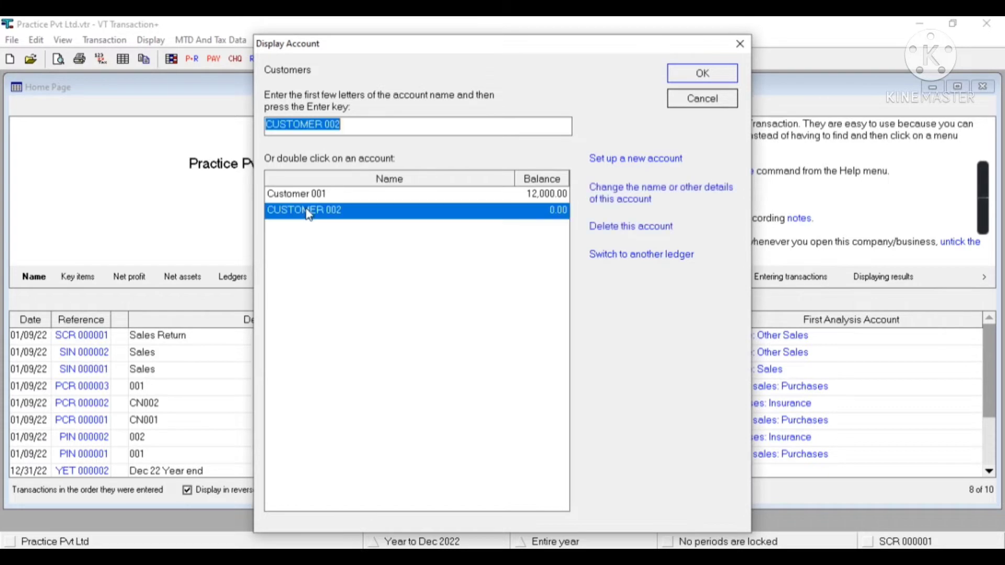
left_click(716, 76)
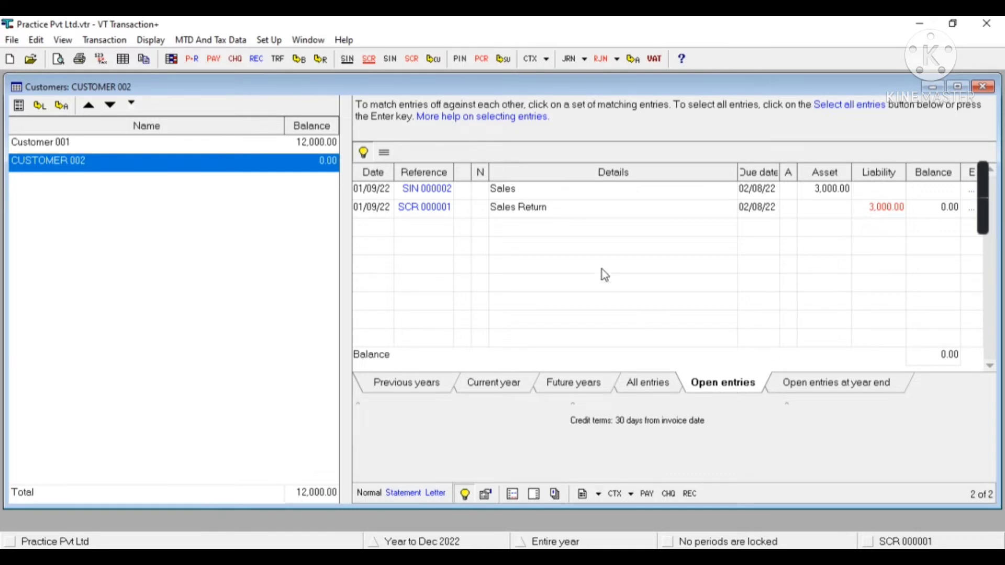
left_click(605, 191)
left_click(606, 212)
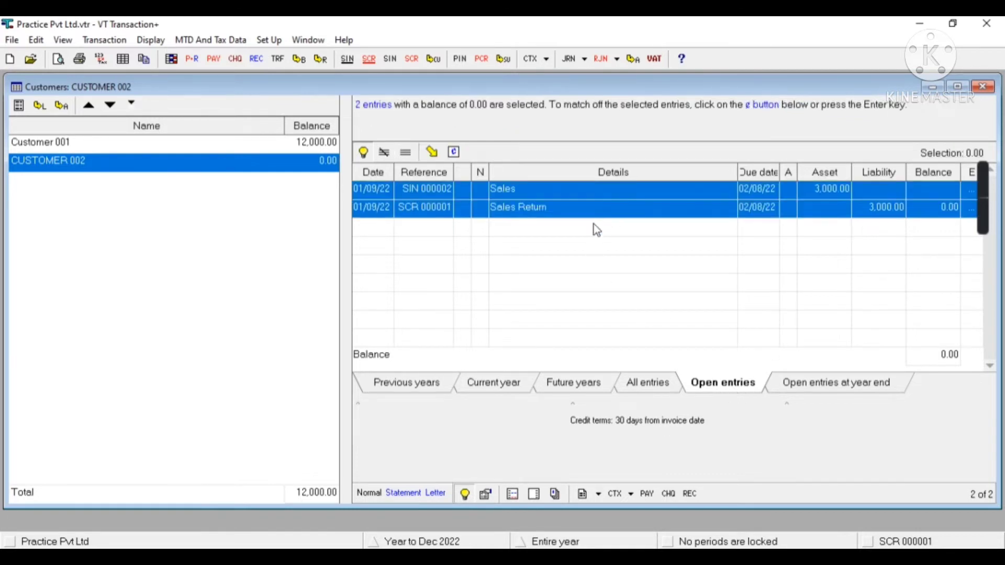
left_click(597, 212)
left_click(597, 199)
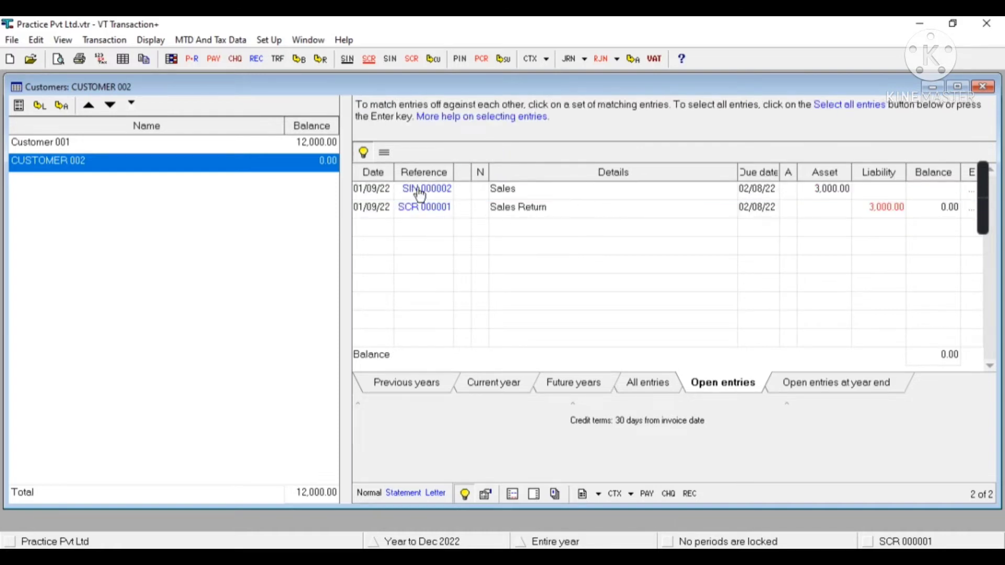
left_click(385, 153)
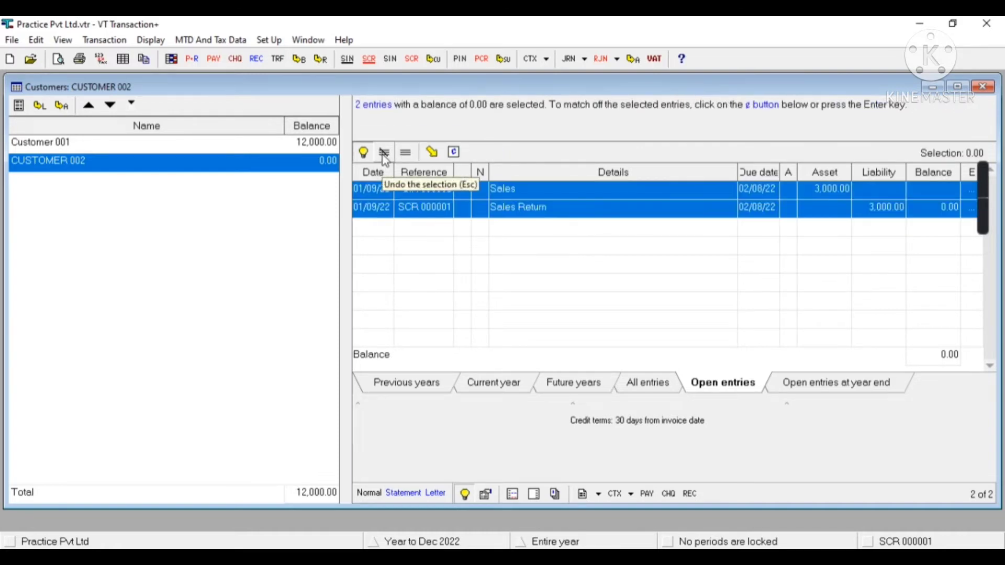
left_click(384, 152)
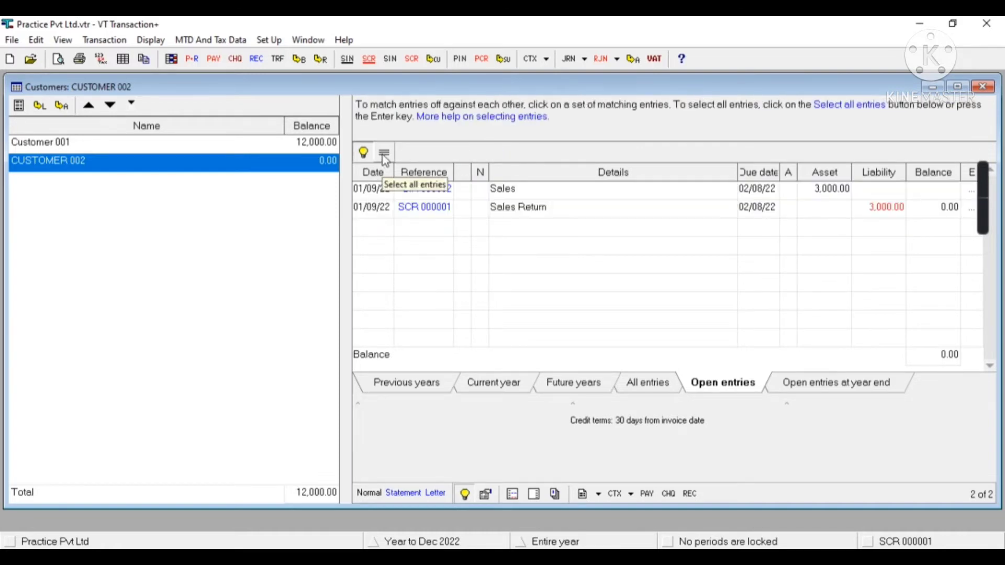
Step: Match off the Sales entry against the Sales Return entry in CUSTOMER 002's open entries
left_click(607, 197)
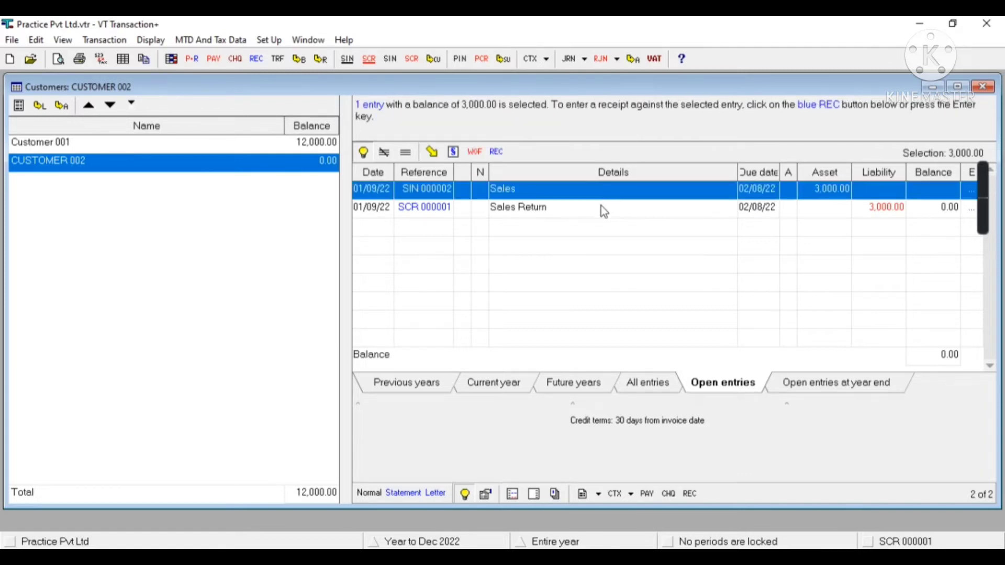
left_click(601, 206)
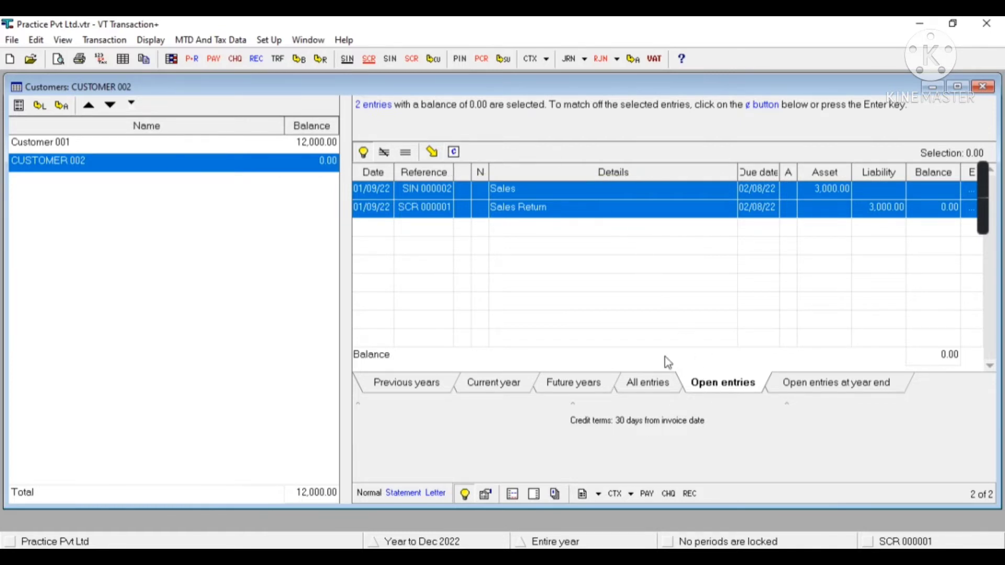
left_click(456, 152)
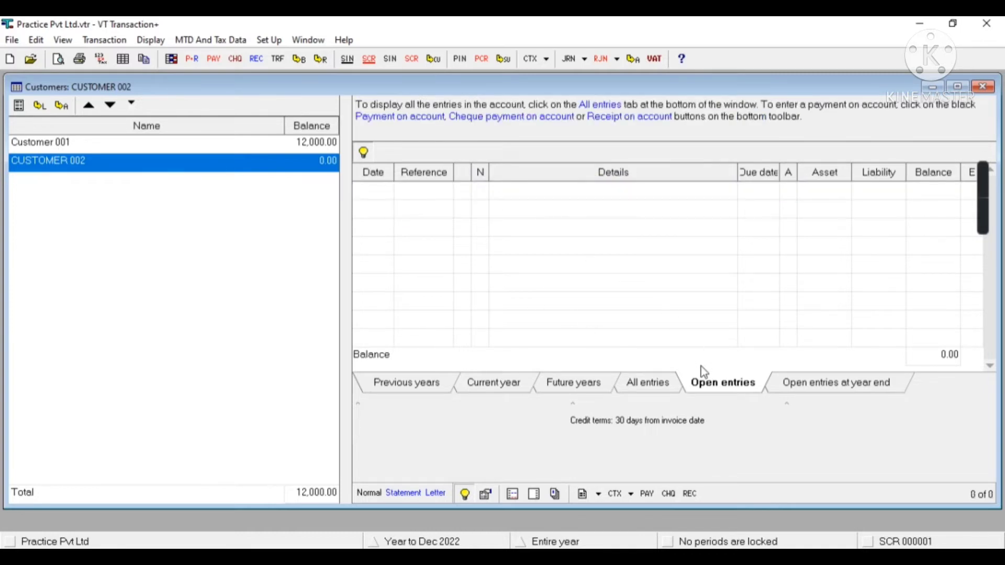
Step: Remove the allocation marks from the Sales and Sales Return entries in CUSTOMER 002's current year
left_click(513, 386)
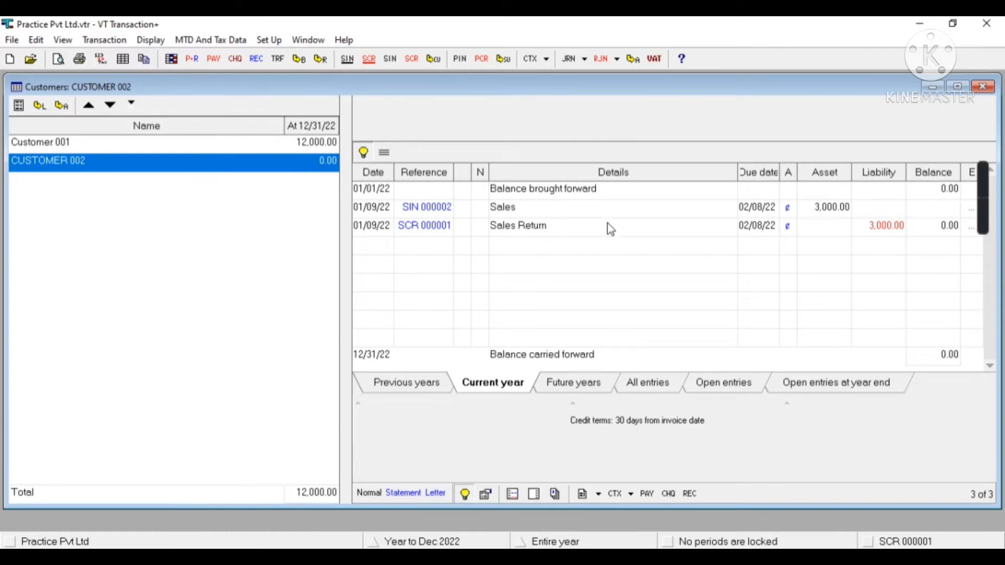
left_click_drag(560, 224, 558, 215)
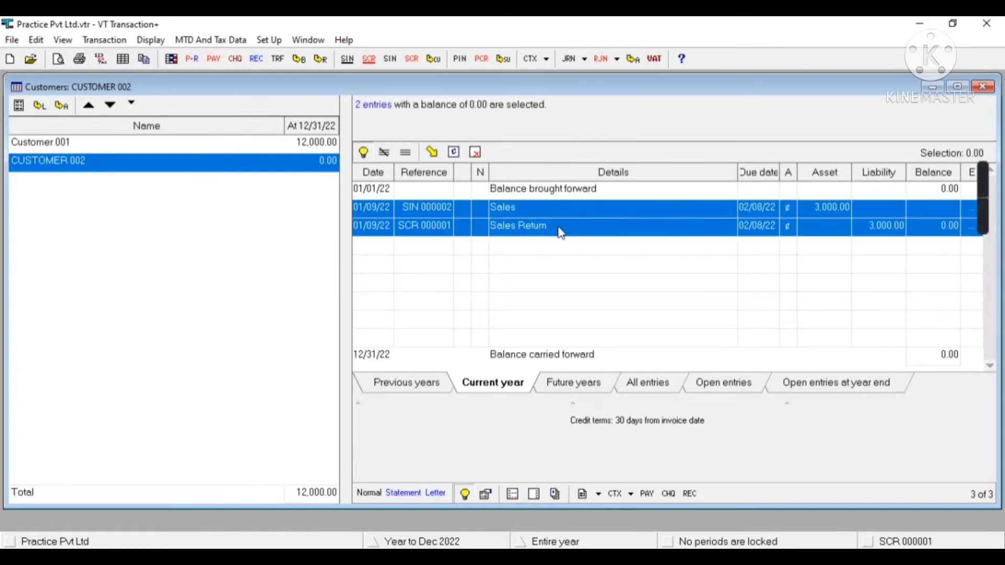
left_click(476, 153)
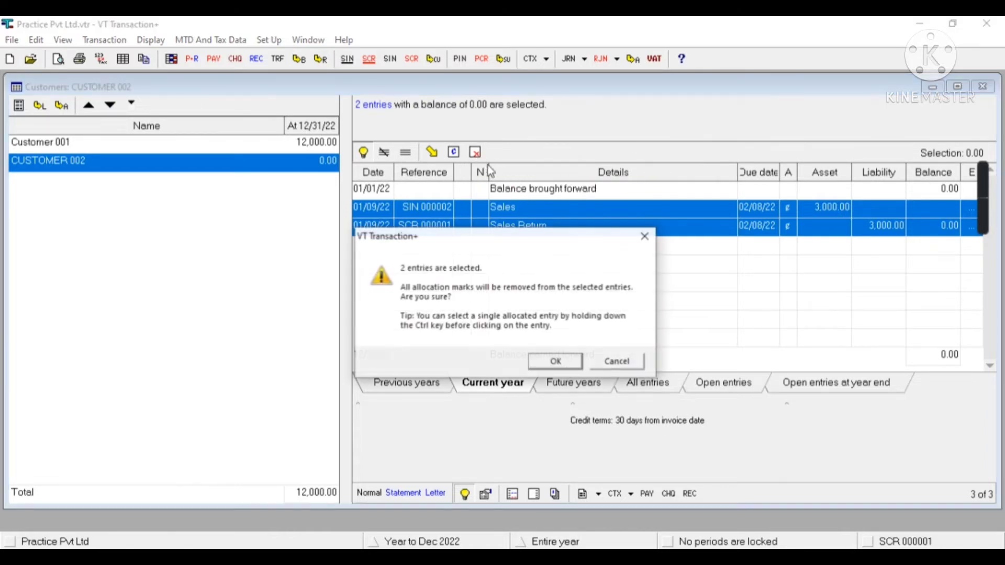
left_click(562, 362)
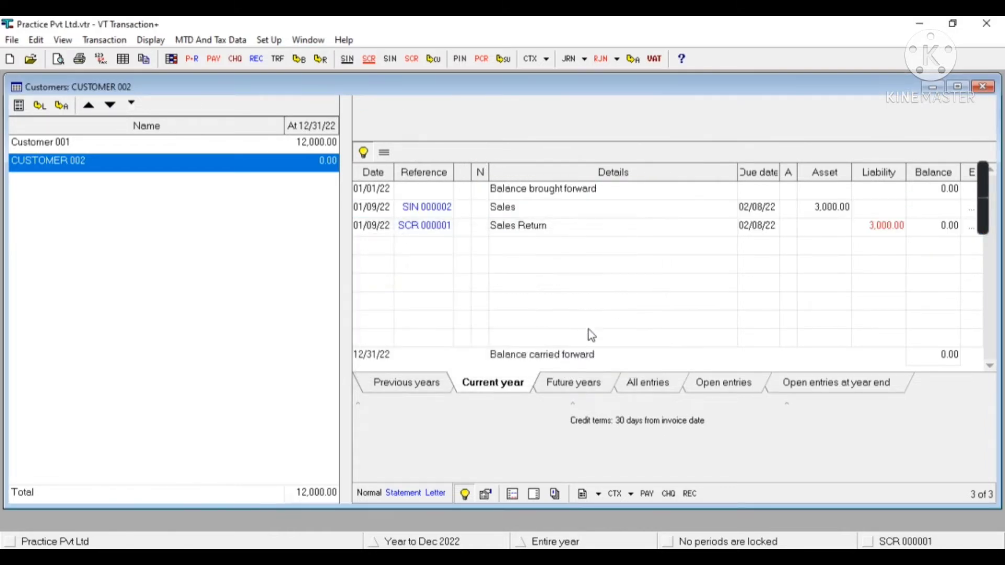
Step: Return to CUSTOMER 002's open entries and match the Sales and Sales Return entries off against each other again
left_click(724, 382)
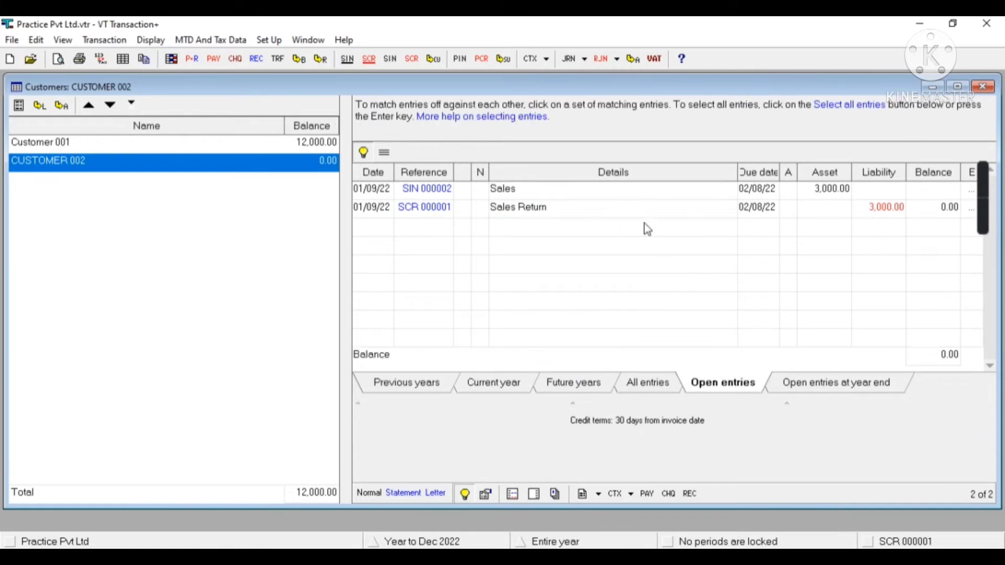
left_click(580, 192)
left_click(574, 206)
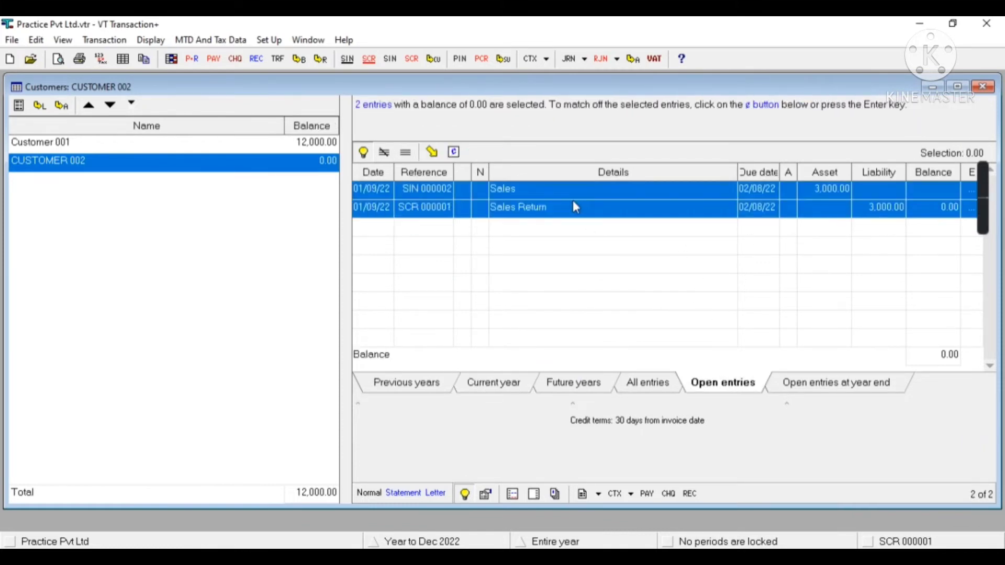
left_click(454, 153)
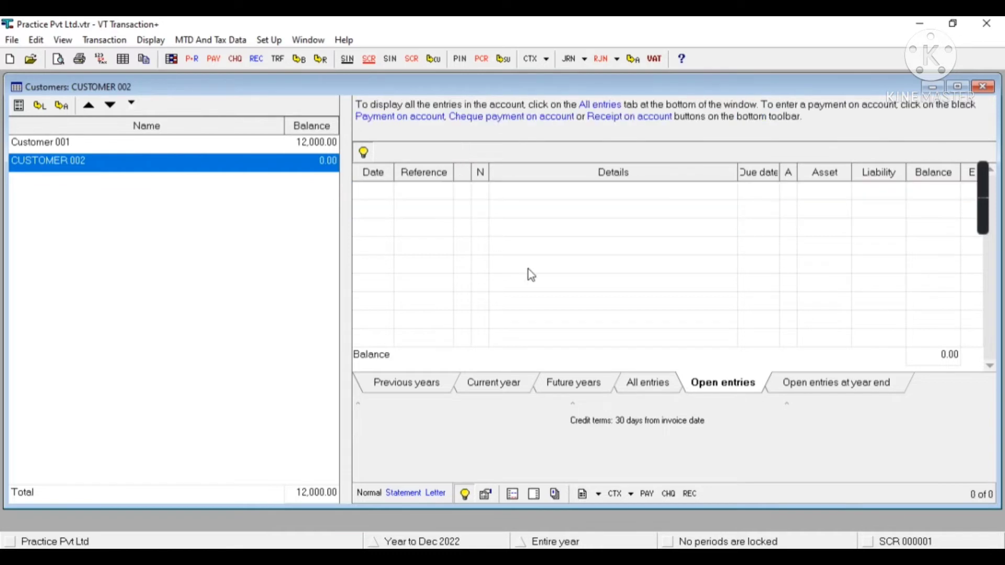
Step: Close the CUSTOMER 002 account and fill in a new sales credit note for Customer 001: Sales Return, total 1,200
left_click(985, 89)
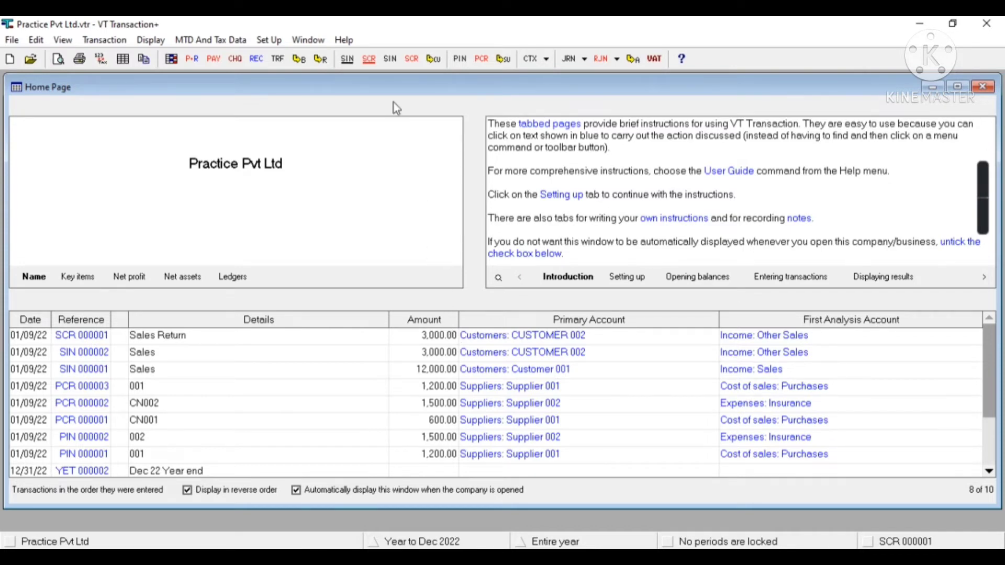
left_click(411, 60)
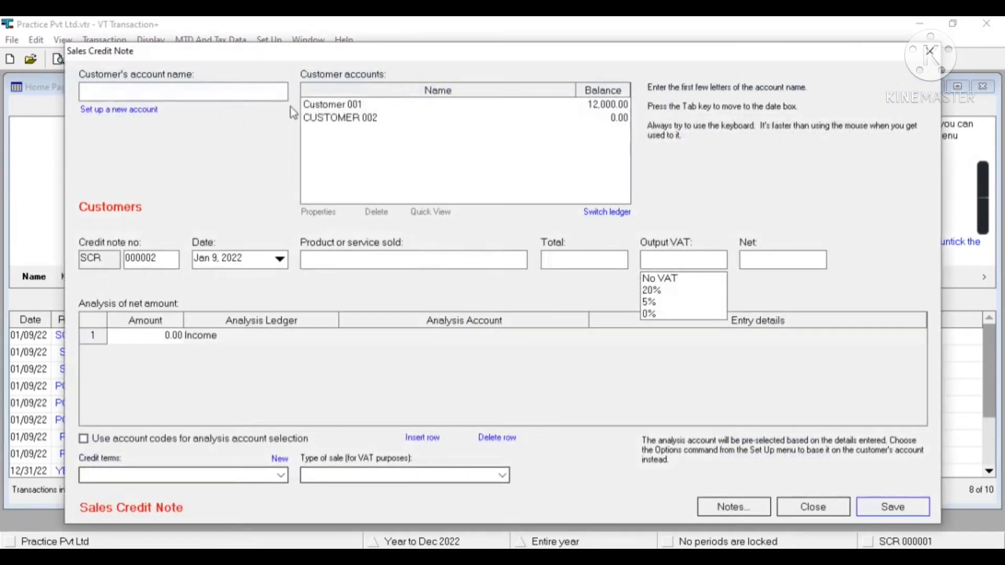
left_click(354, 104)
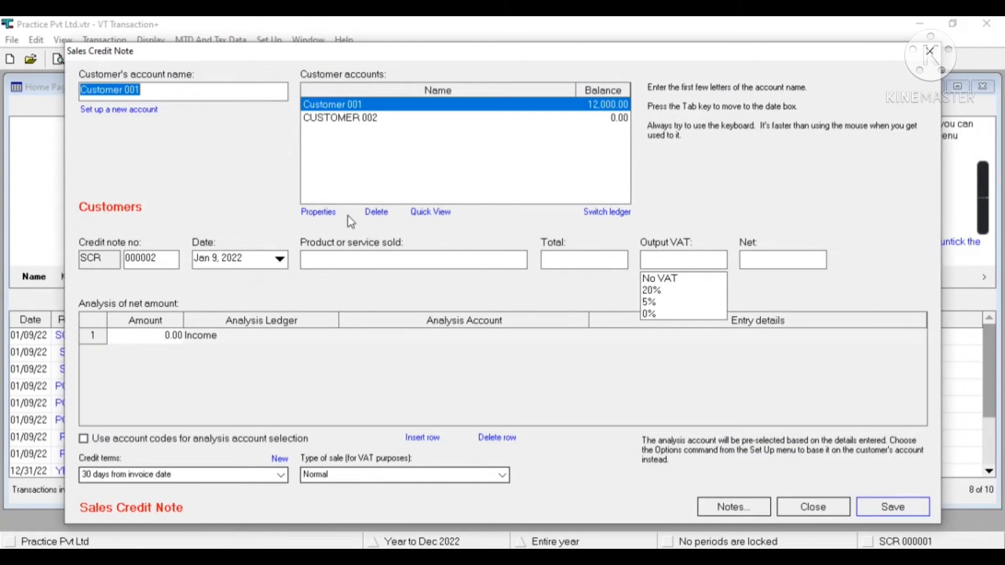
left_click(344, 261)
type("Sales")
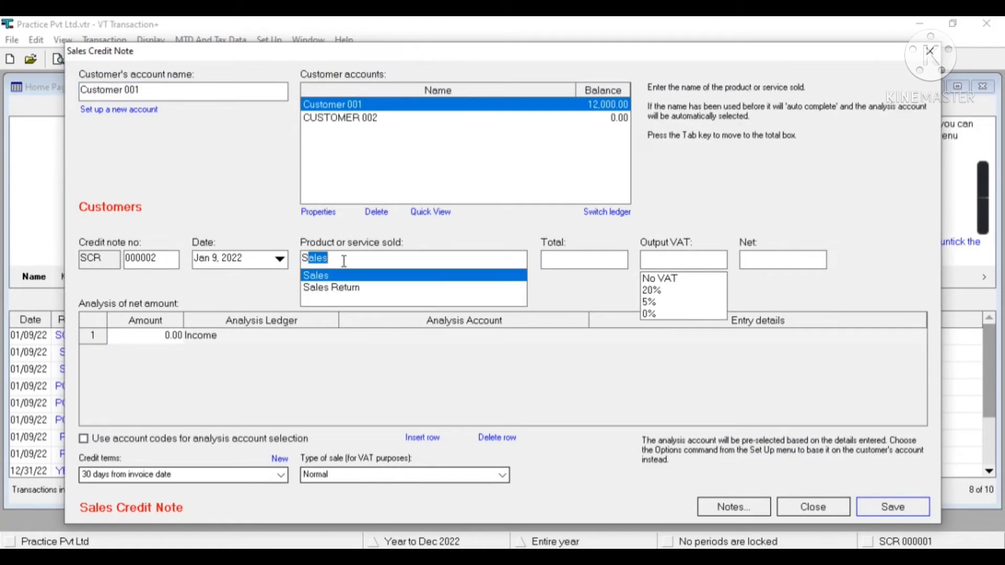
key("Down")
key("Tab")
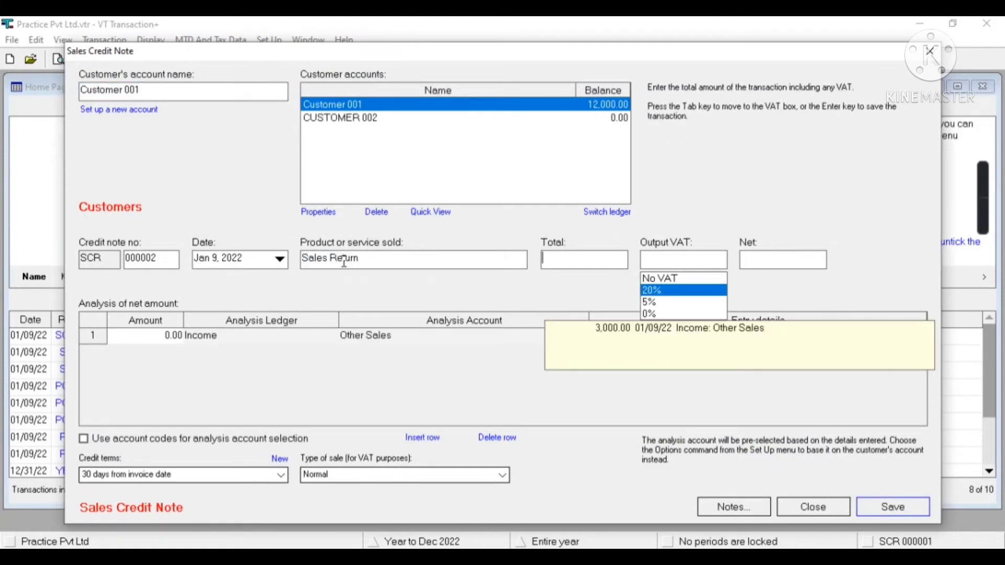
type("1200")
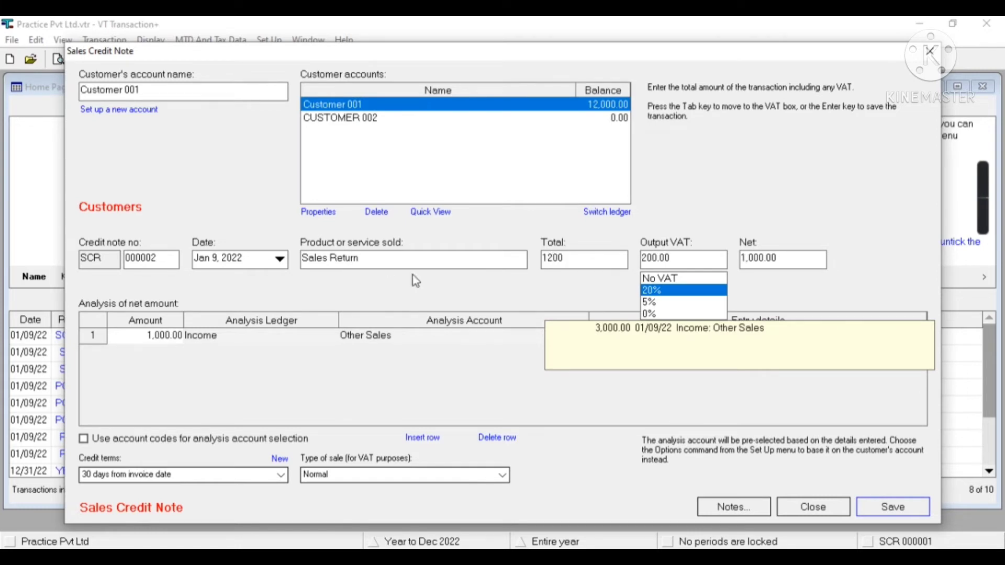
key("Tab")
Step: Set the credit note's analysis account to Sales, then save the note and close the entry form
left_click(439, 334)
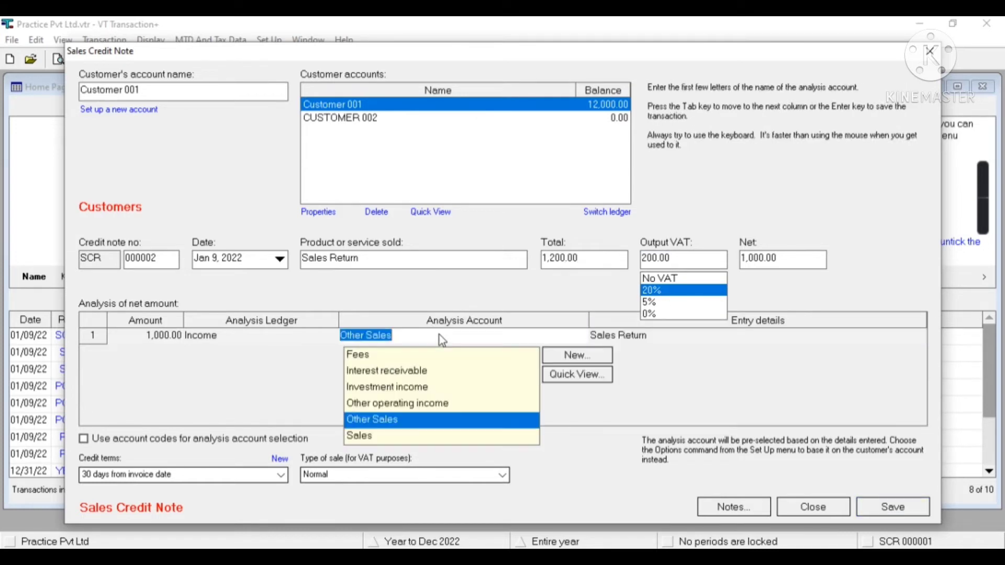
left_click(405, 442)
left_click(403, 441)
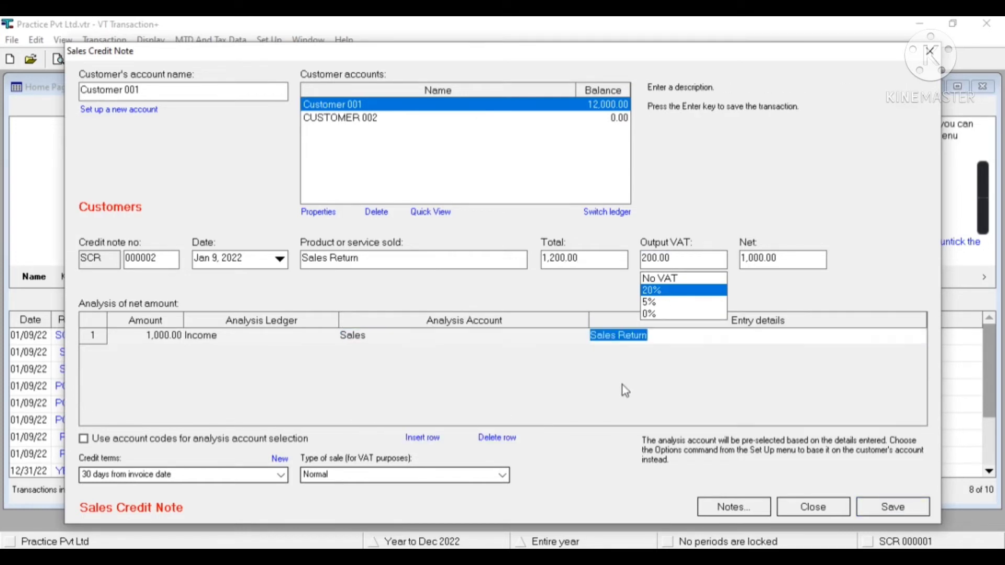
left_click(882, 511)
left_click(799, 512)
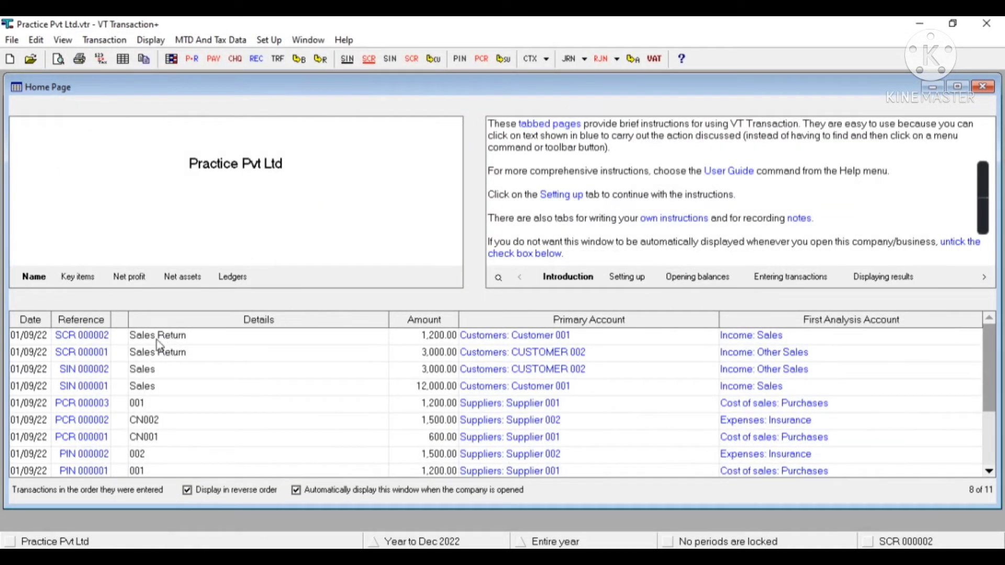
Step: Display the Customer 001 account from the customers ledger
left_click(434, 67)
left_click(437, 198)
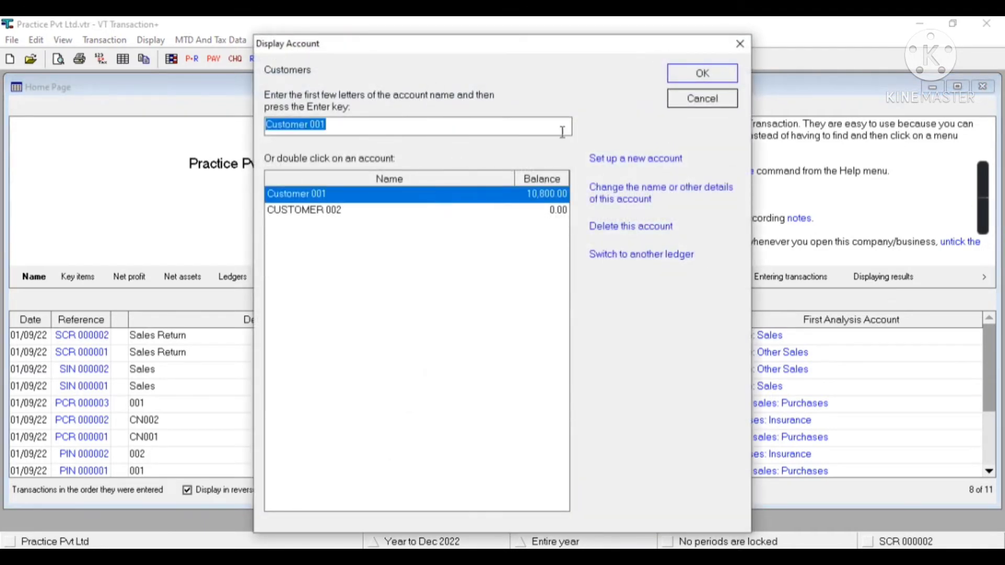
left_click(676, 76)
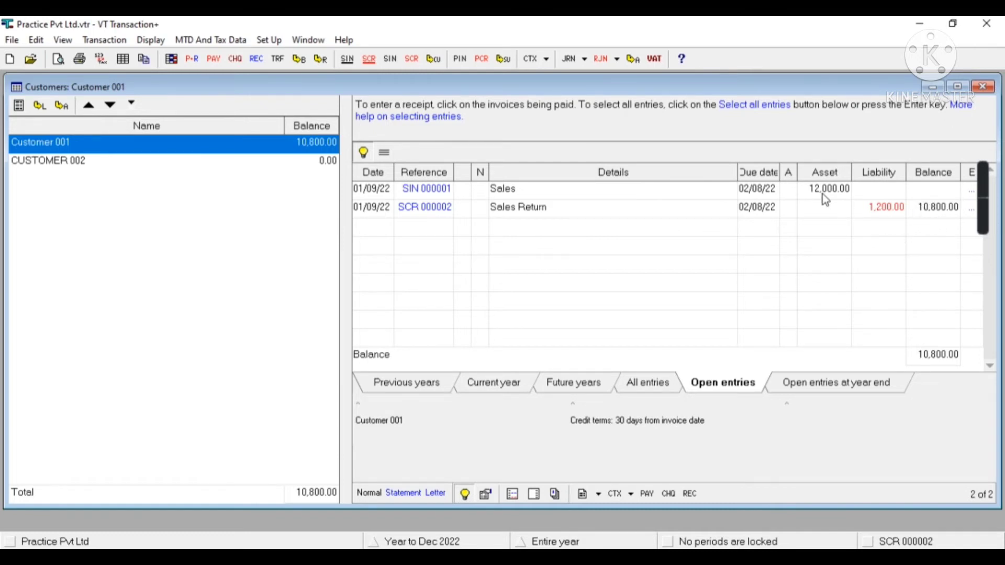
Step: Part-allocate the Sales entry against the 1,200.00 Sales Return entry in Customer 001's open entries, and close the account
left_click(610, 193)
left_click(611, 207, "ctrl")
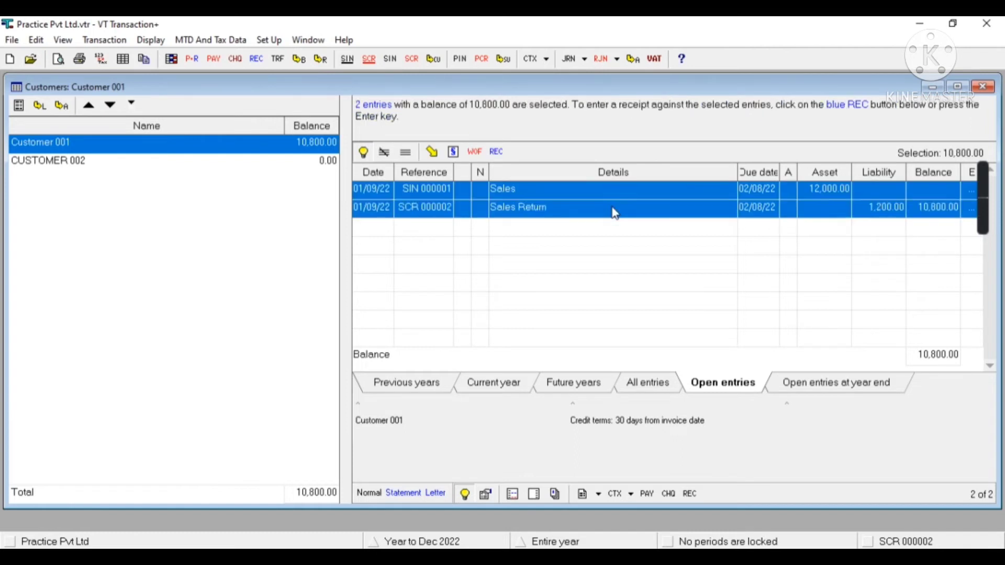
left_click(456, 157)
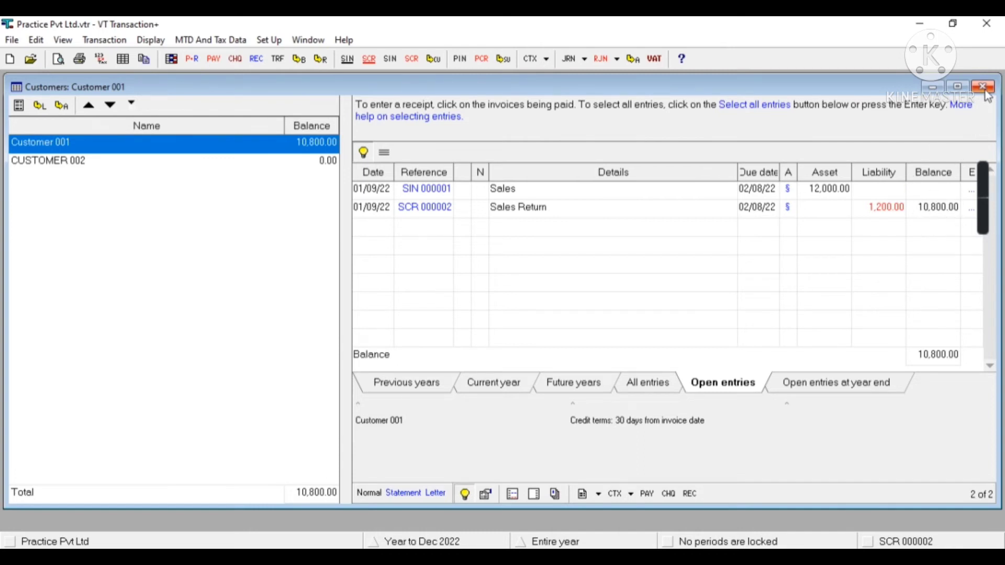
left_click(526, 386)
left_click(692, 384)
left_click(989, 89)
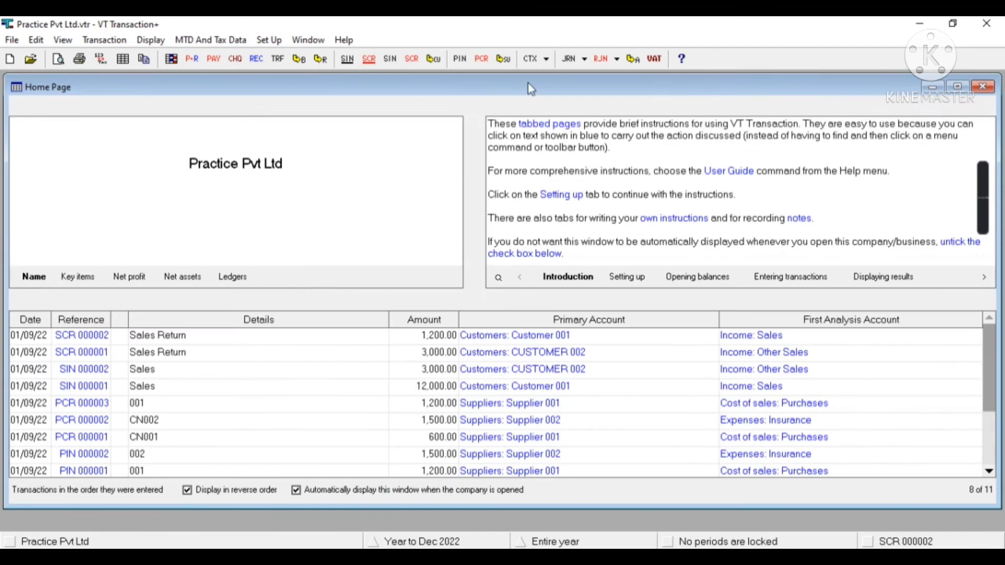
Step: Fill in another sales credit note for Customer 001 with Sales Return as the product and a total of 10,800
left_click(411, 62)
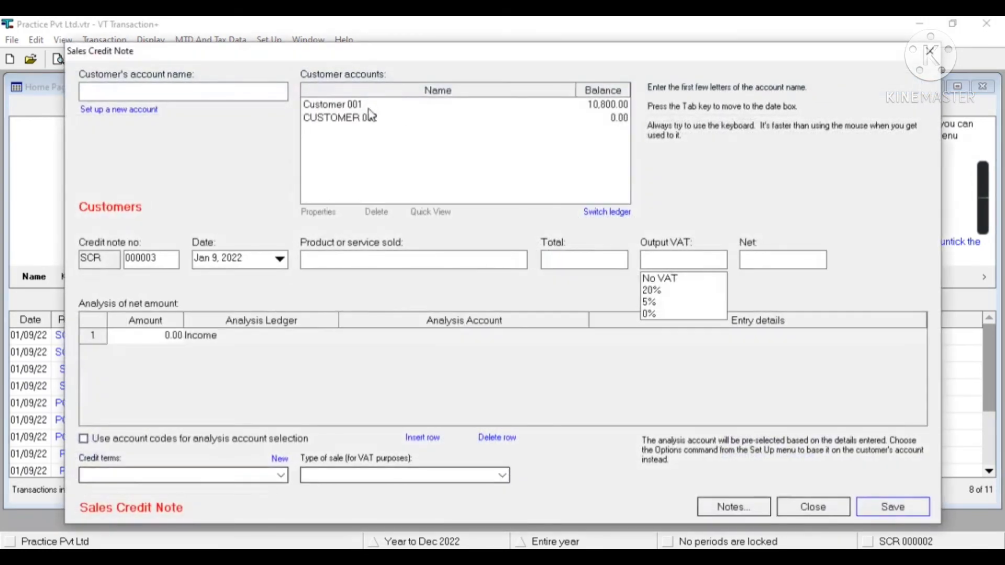
left_click(368, 107)
left_click(355, 259)
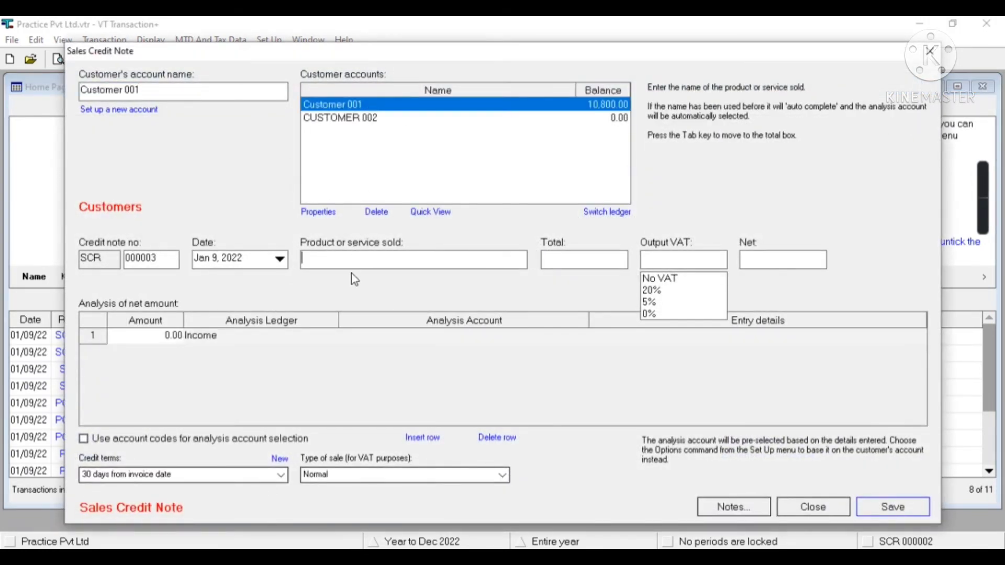
type("Sales Return")
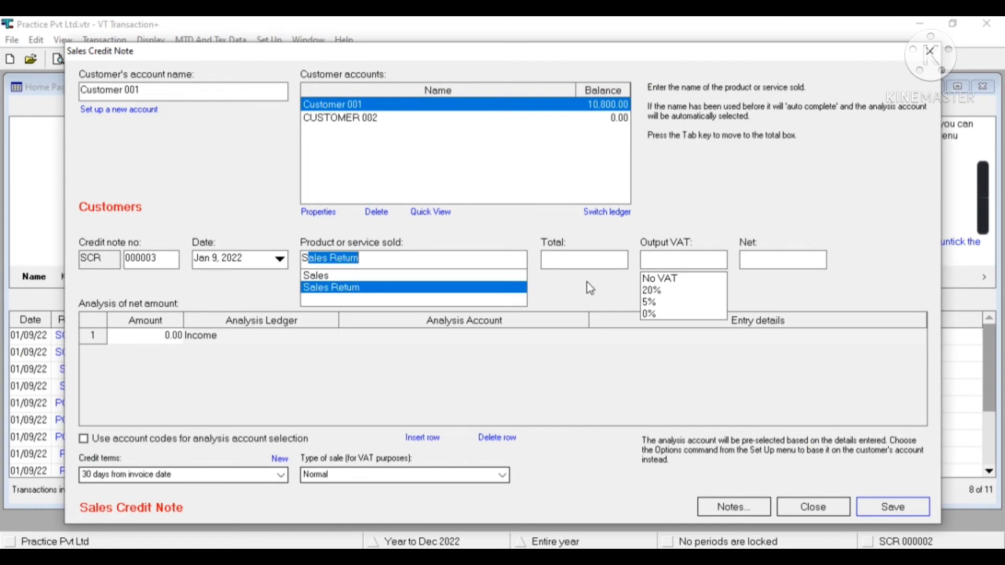
left_click(580, 265)
type("0800")
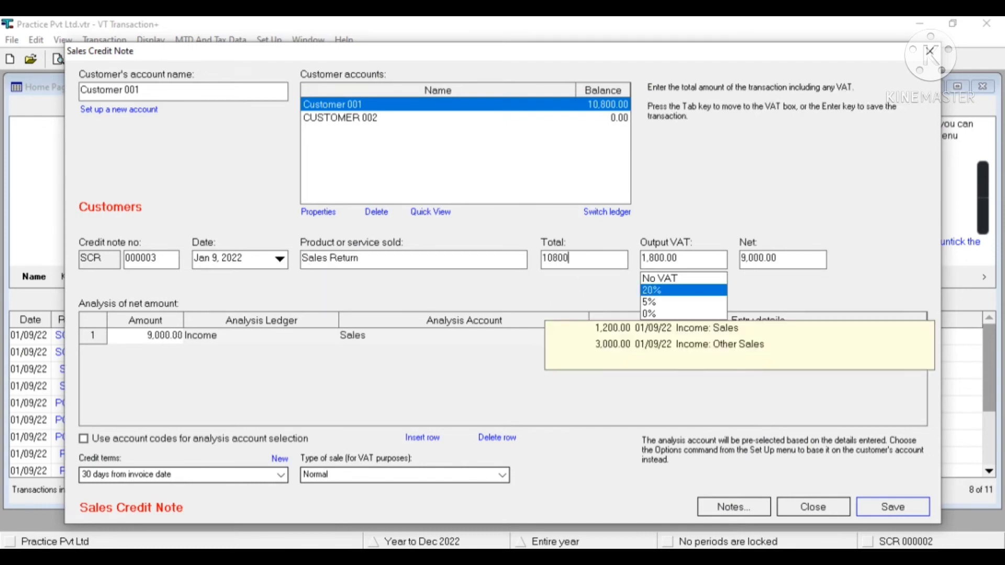
key("Tab")
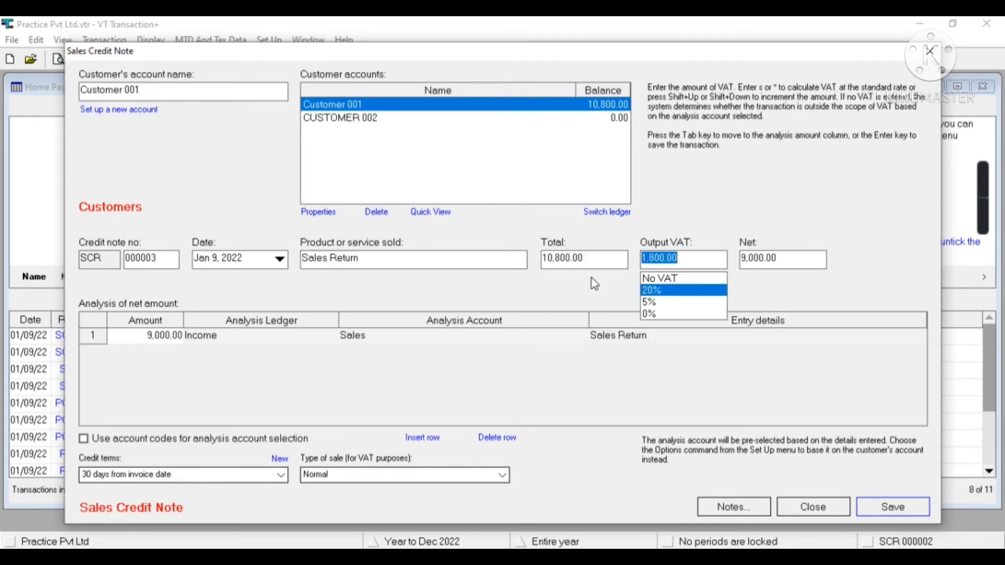
Step: Check the analysis row of the 10,800 credit note, then save the note and close the entry form
left_click(279, 339)
left_click(381, 339)
left_click(649, 343)
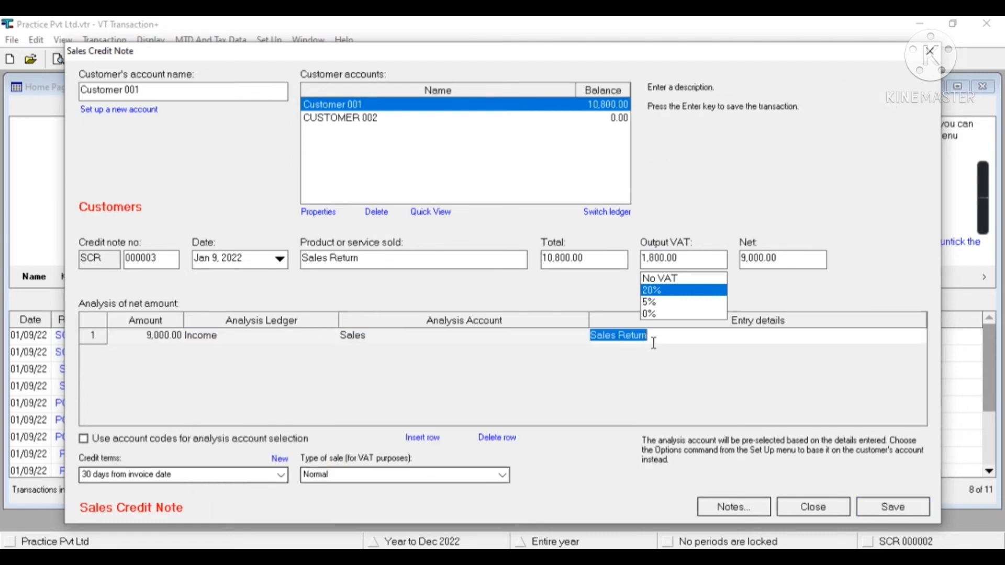
left_click(894, 507)
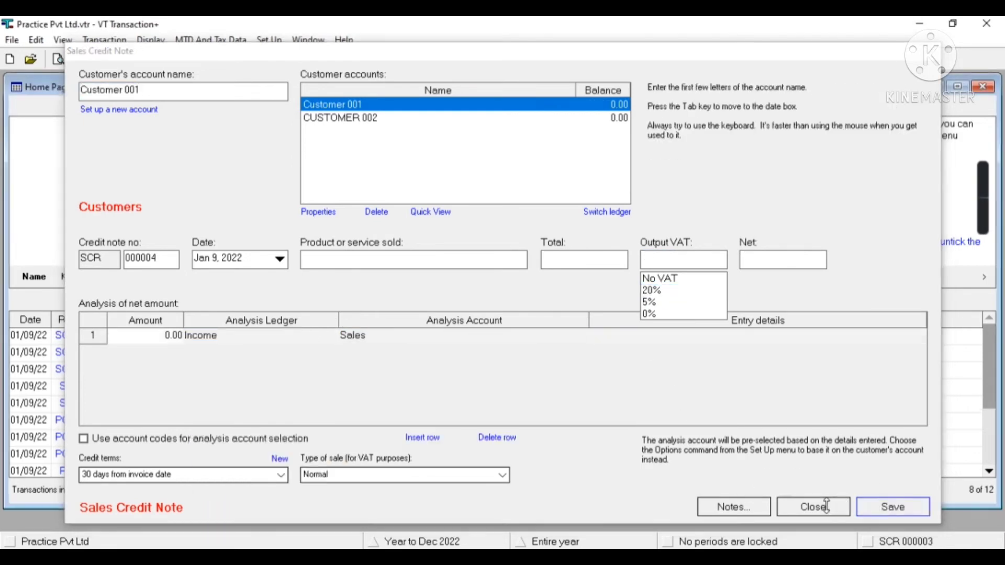
left_click(823, 506)
Step: Reopen the Customer 001 account from the customers ledger
left_click(438, 63)
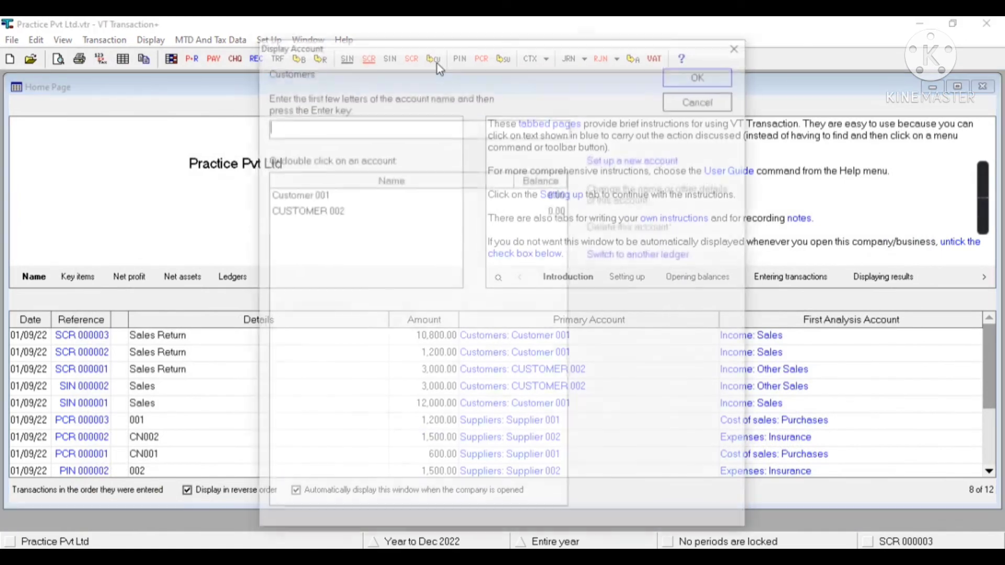
left_click(450, 196)
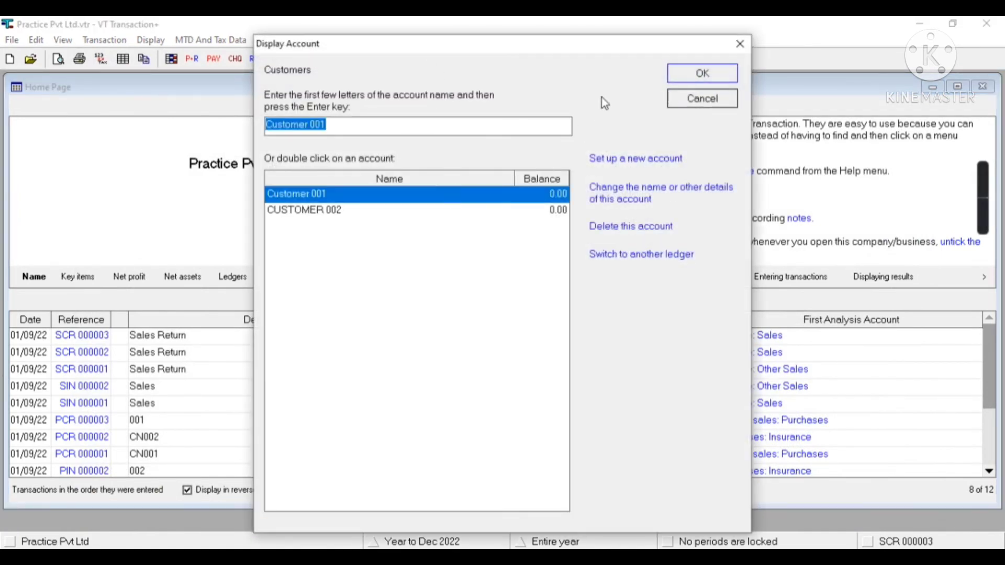
left_click(676, 76)
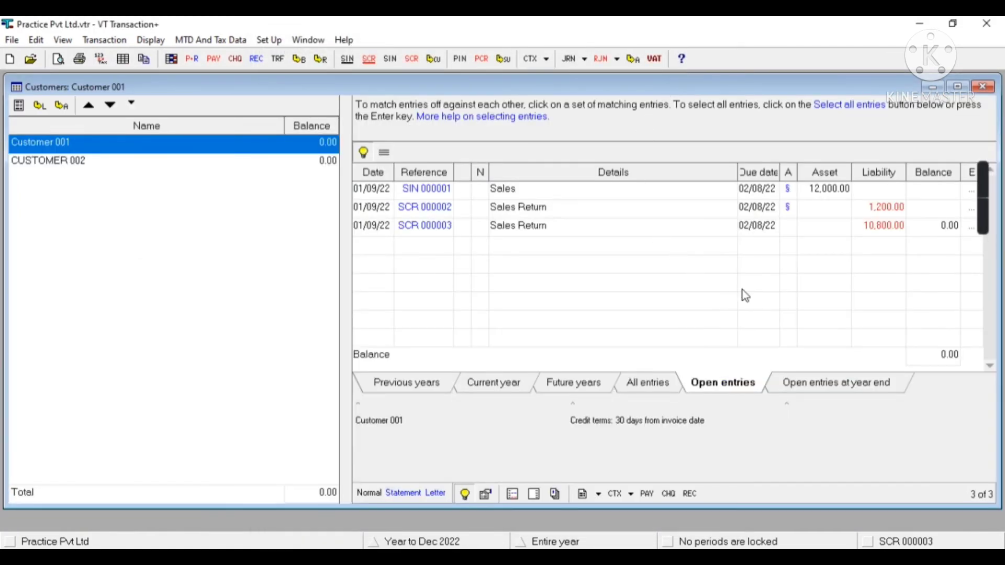
Step: Match off the Sales entry against both Sales Return entries in Customer 001's open entries
left_click(657, 225)
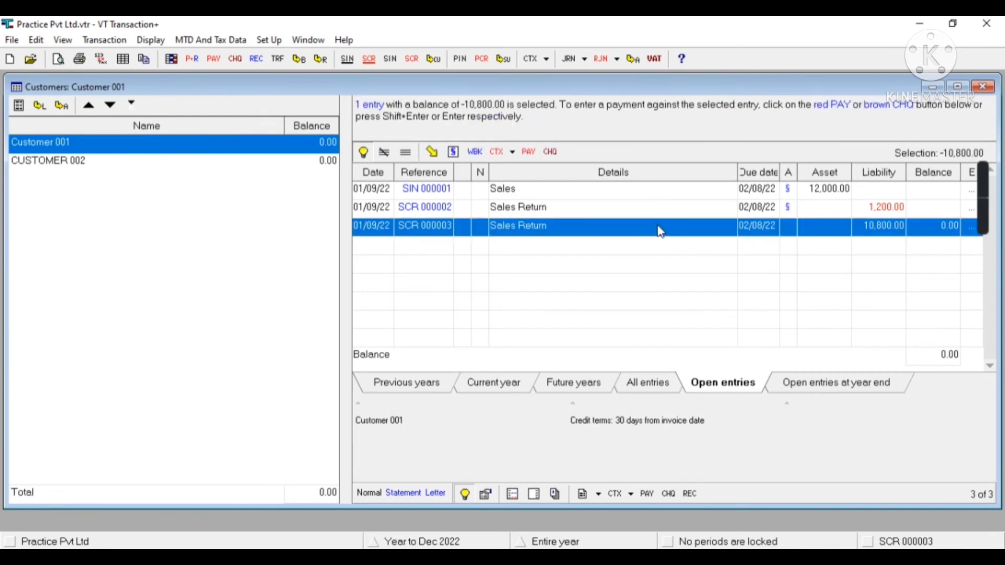
left_click(636, 193, "shift")
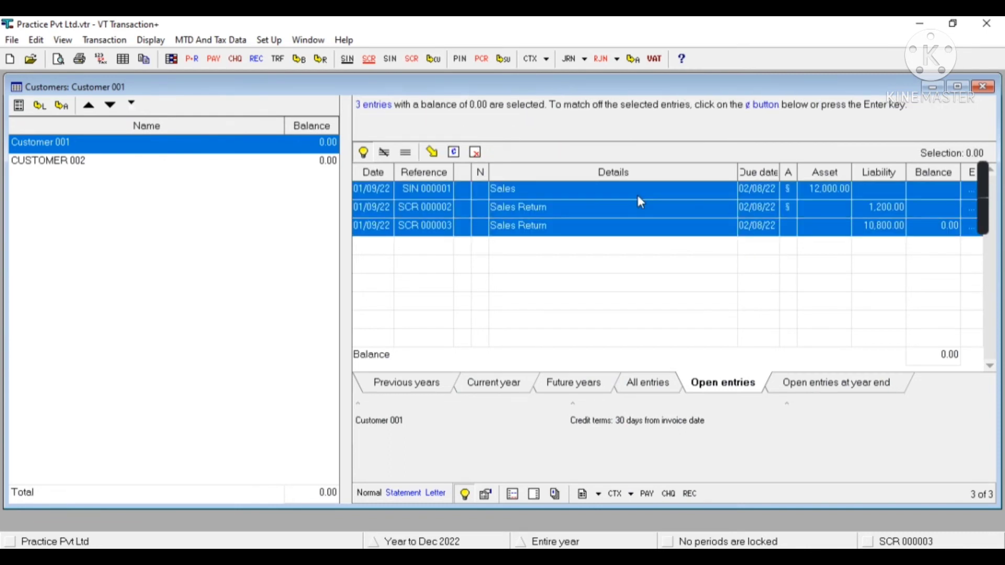
left_click(460, 156)
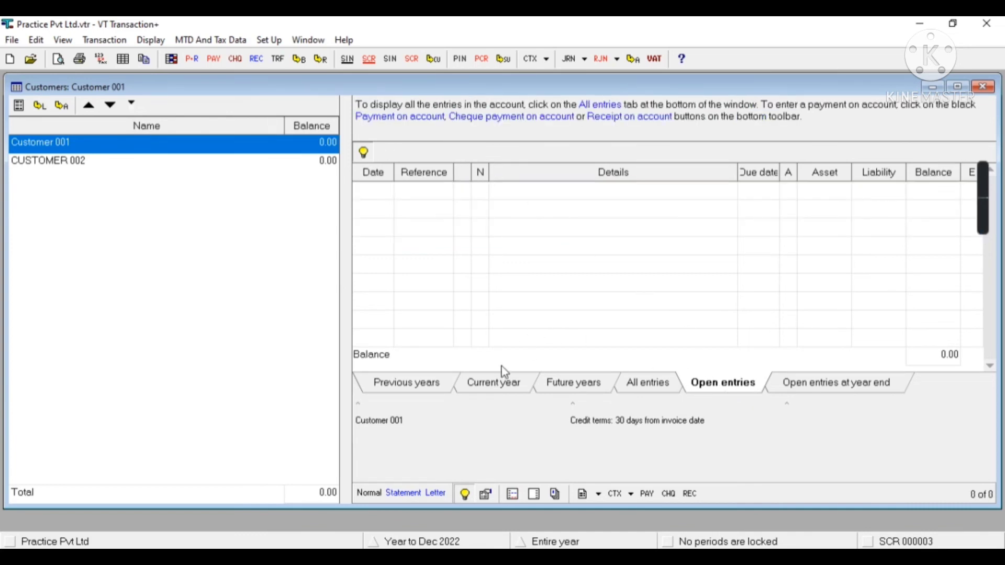
Step: Remove the allocation marks from the Sales entry and both Sales Return entries in Customer 001's current year
left_click(494, 381)
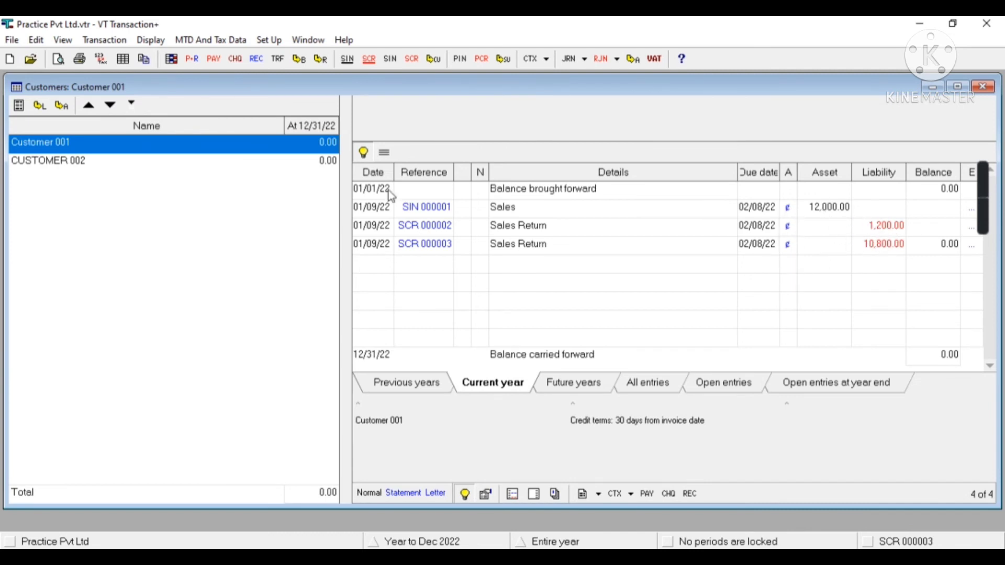
left_click(562, 211)
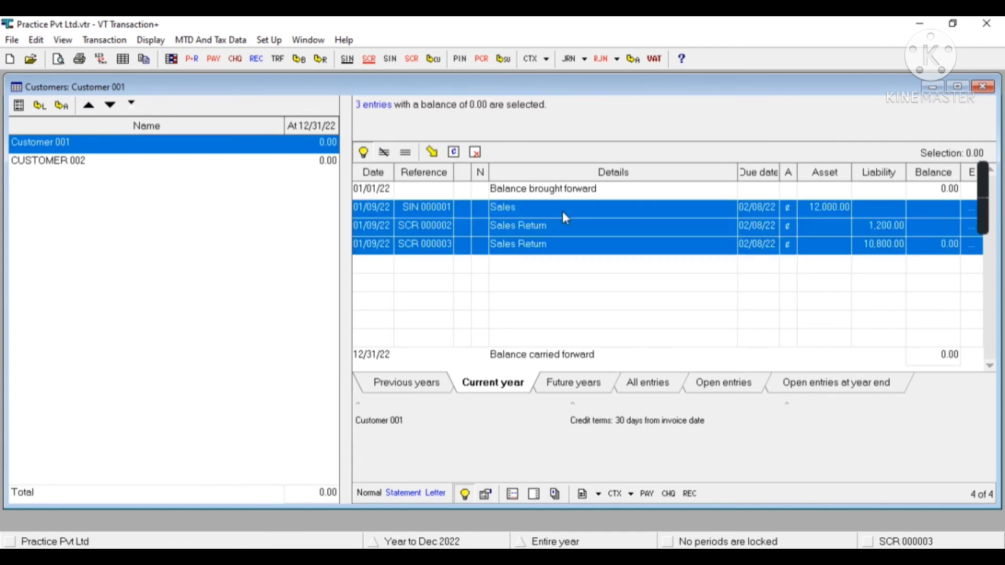
left_click(474, 157)
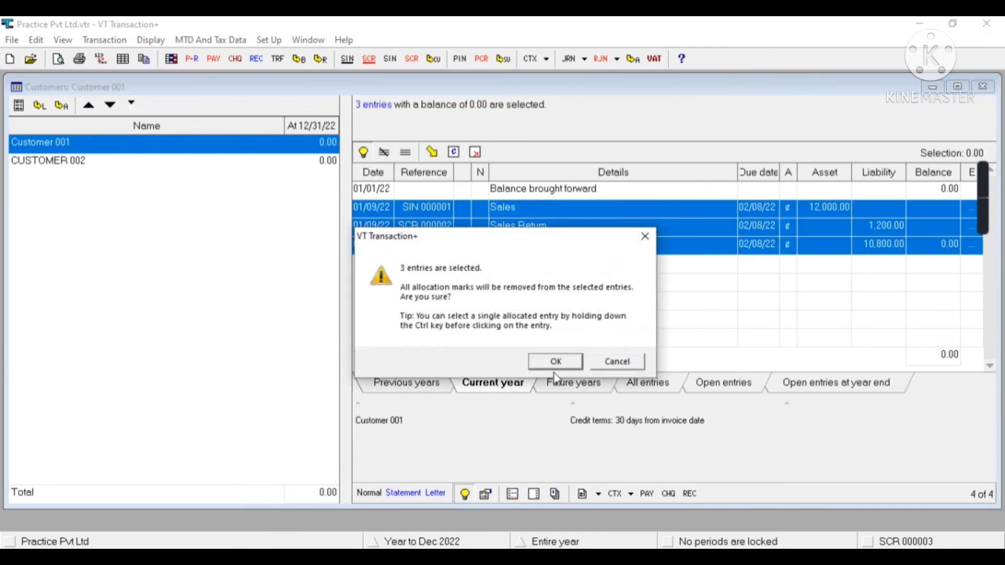
left_click(556, 363)
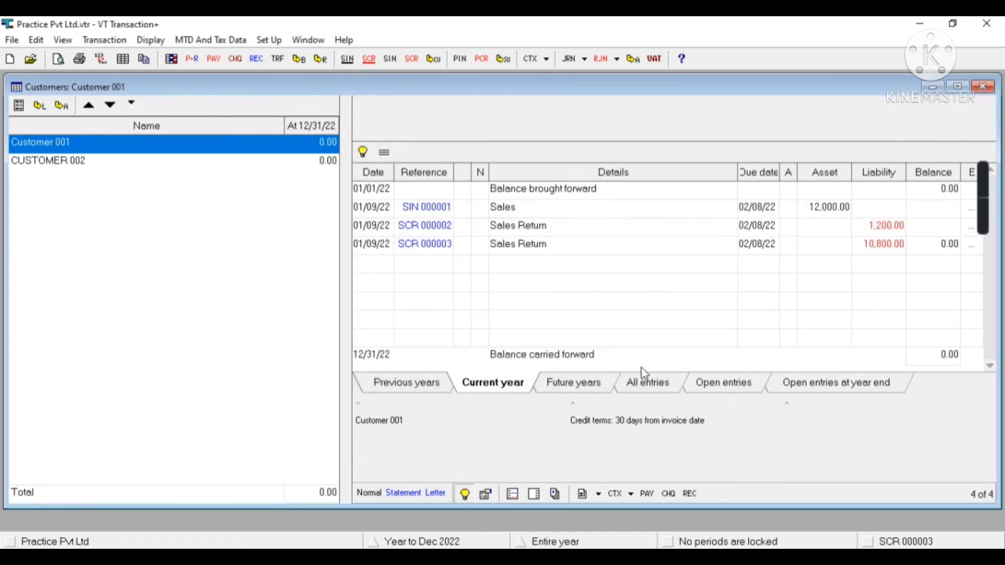
Step: Match off the Sales entry and both Sales Return entries again in Customer 001's open entries, and close the account
left_click(725, 385)
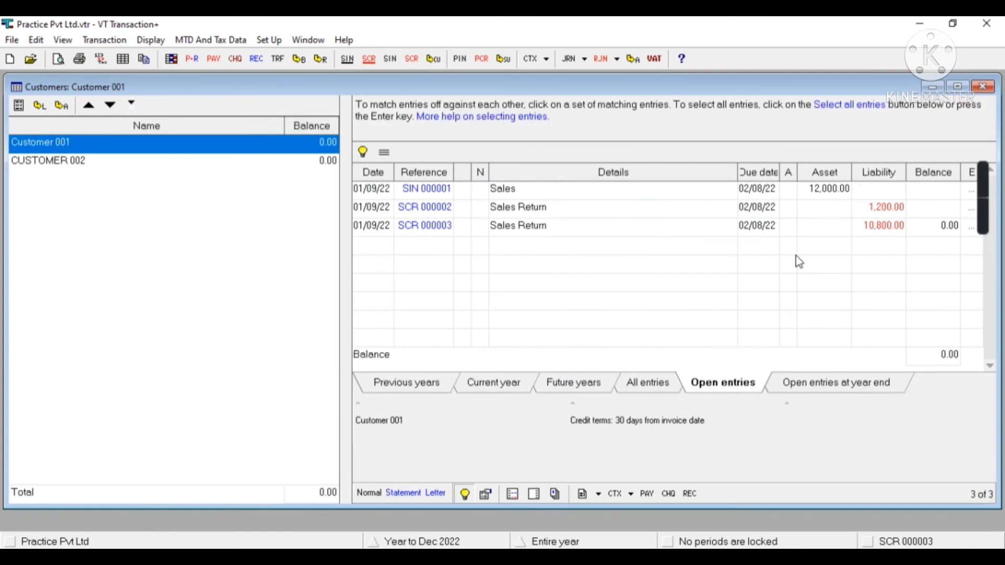
left_click(814, 233)
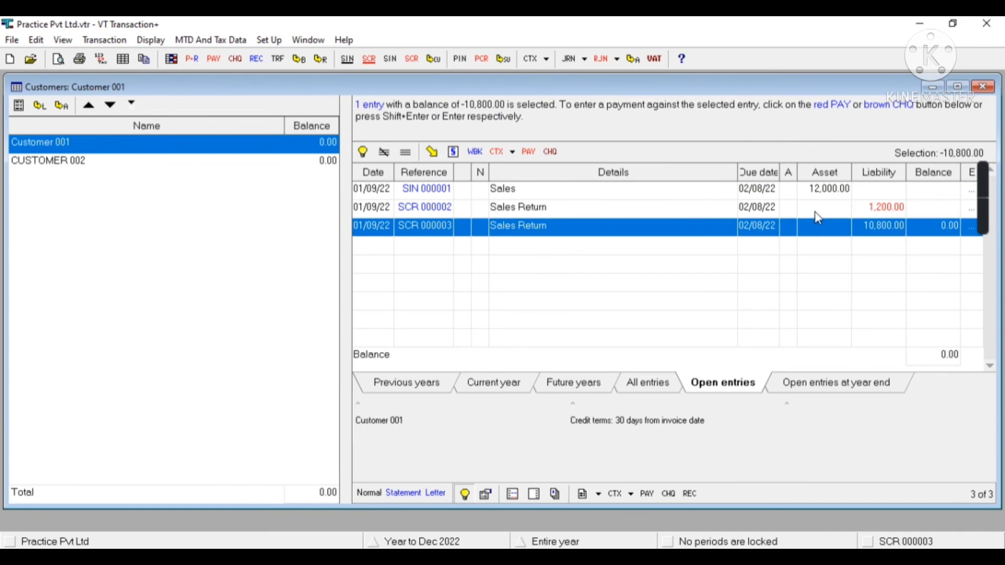
left_click(814, 207)
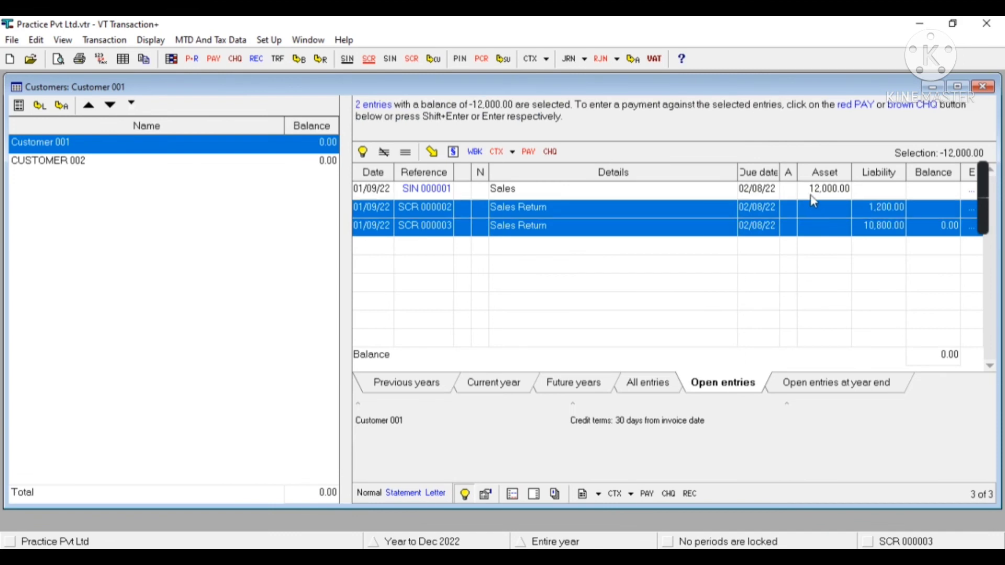
left_click(808, 192)
left_click(451, 153)
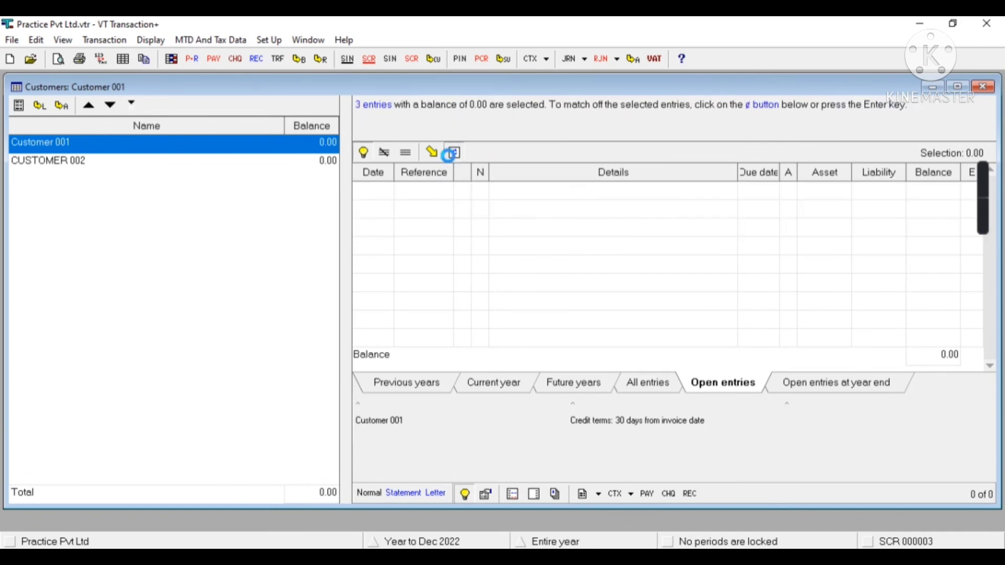
left_click(984, 88)
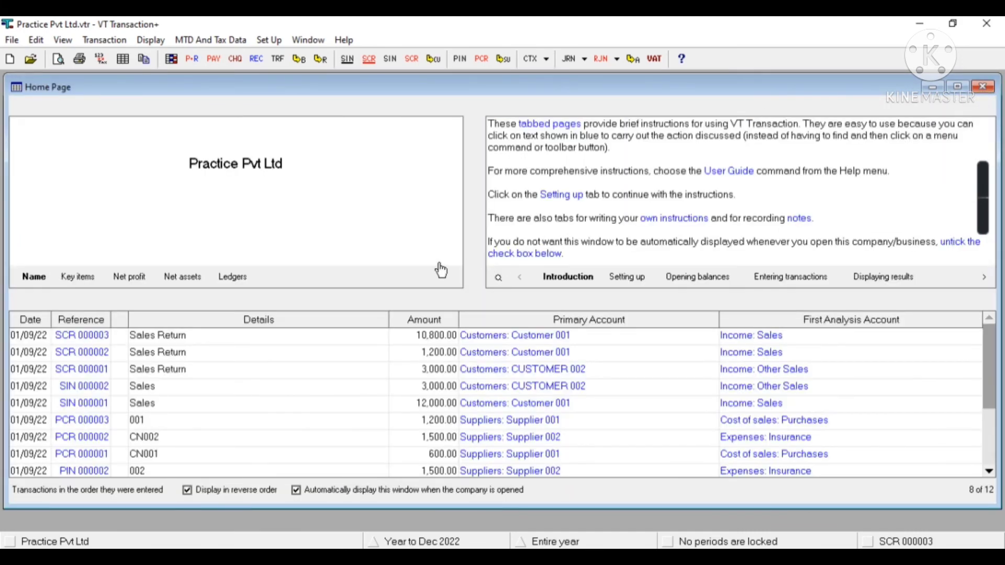